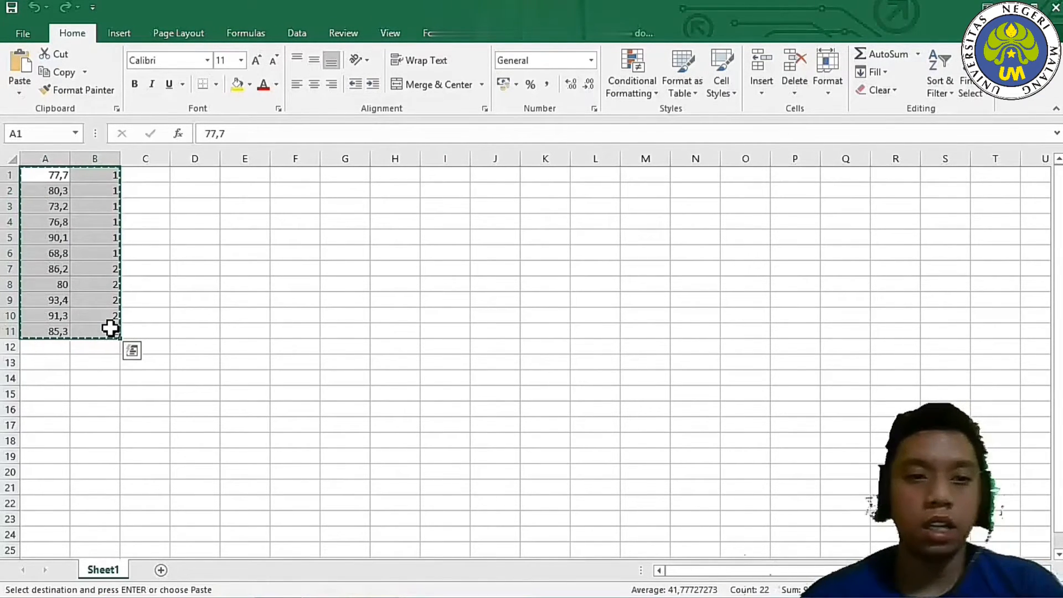
# Step: Switch to the SPSS data editor and paste the two copied Excel columns starting at the first cell
pyautogui.moveTo(374, 591)
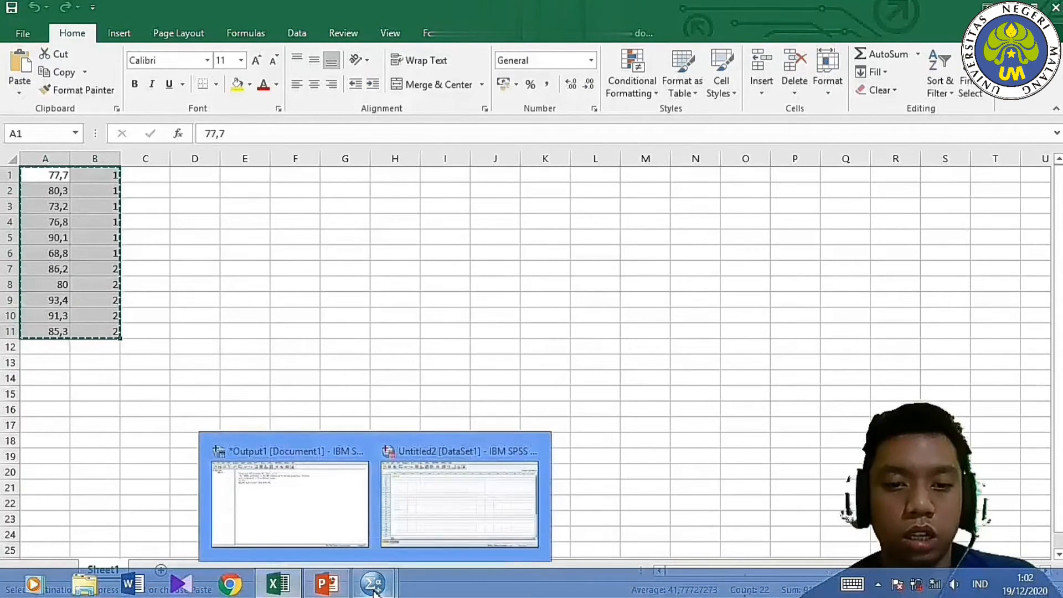
pyautogui.click(429, 502)
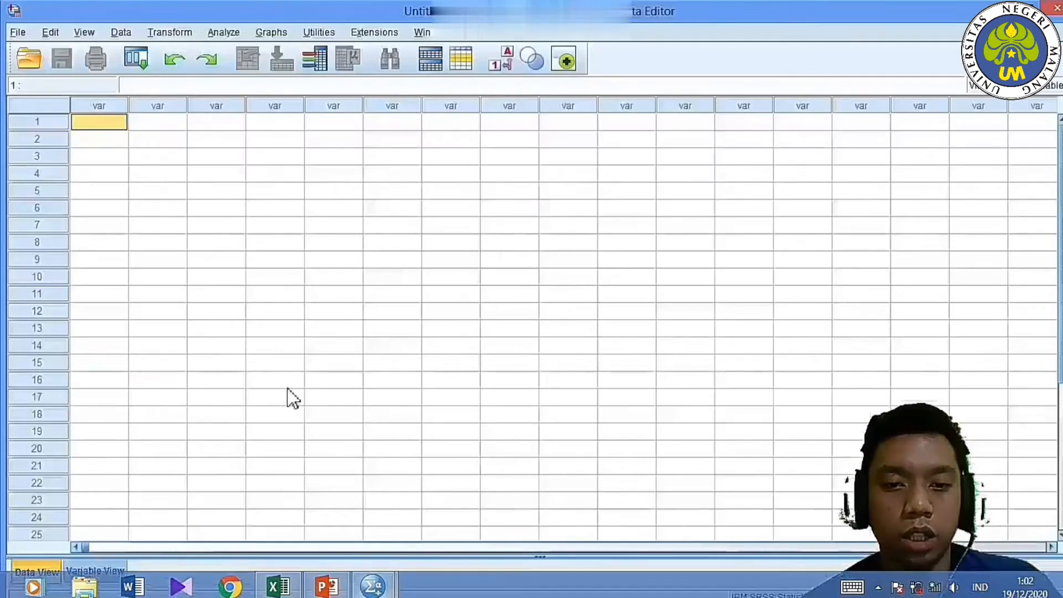
pyautogui.rightClick(101, 127)
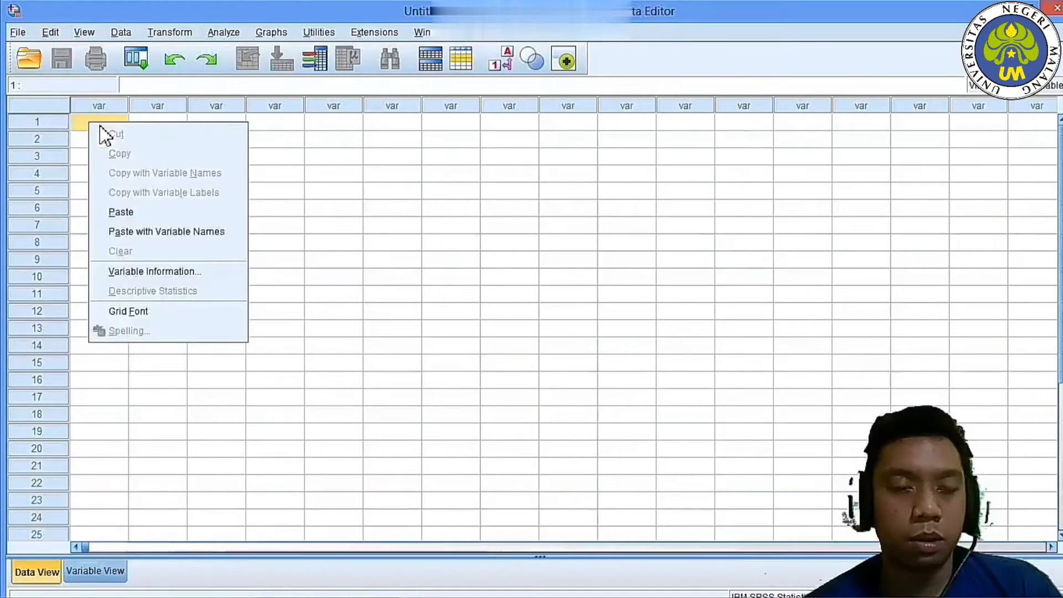
pyautogui.click(122, 212)
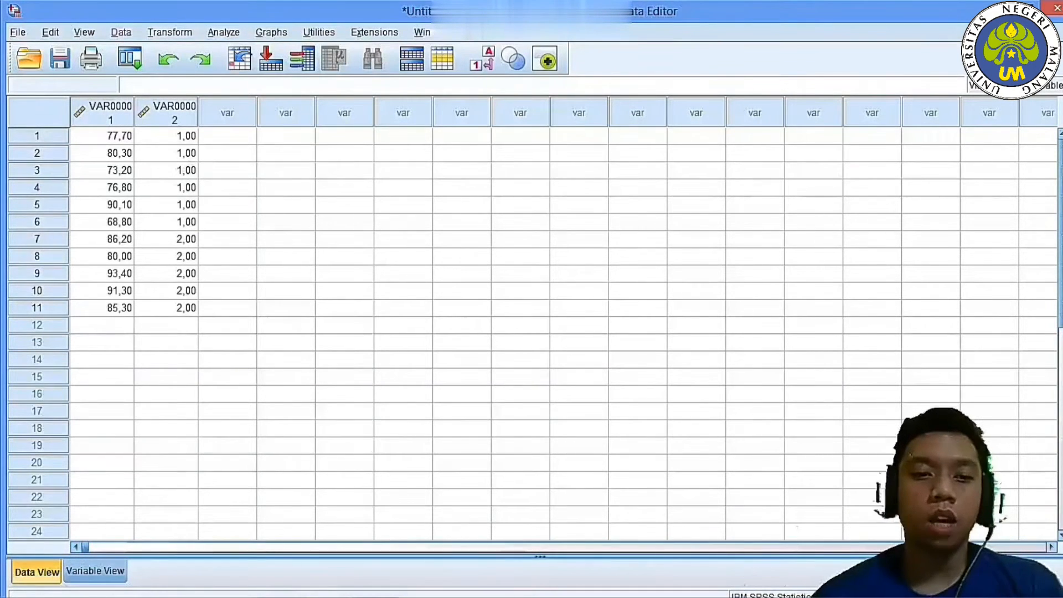
# Step: Show the variable definitions and rename the first variable as Hasil
pyautogui.click(92, 575)
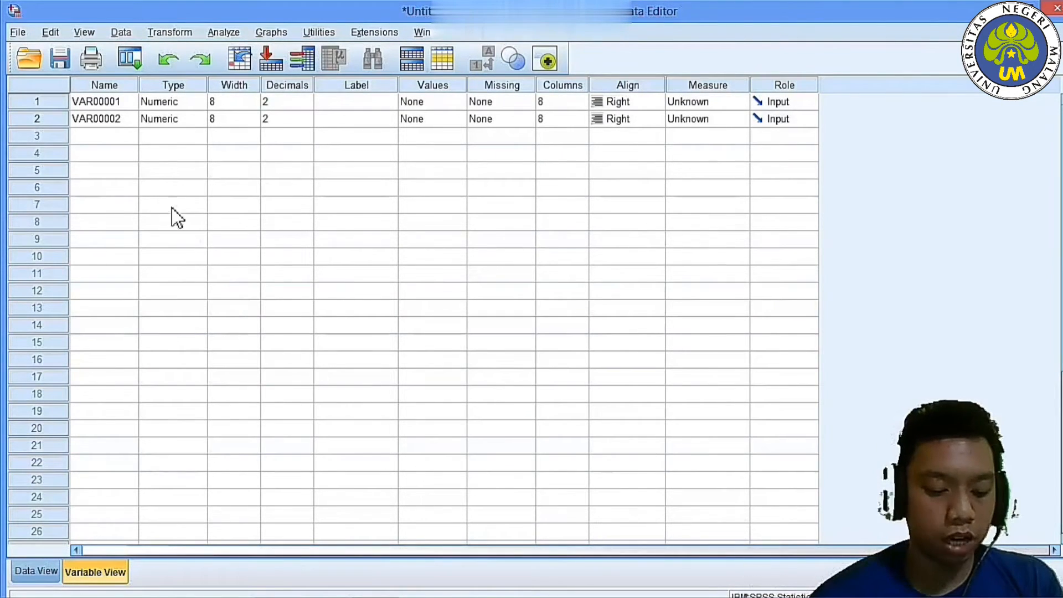
pyautogui.click(107, 106)
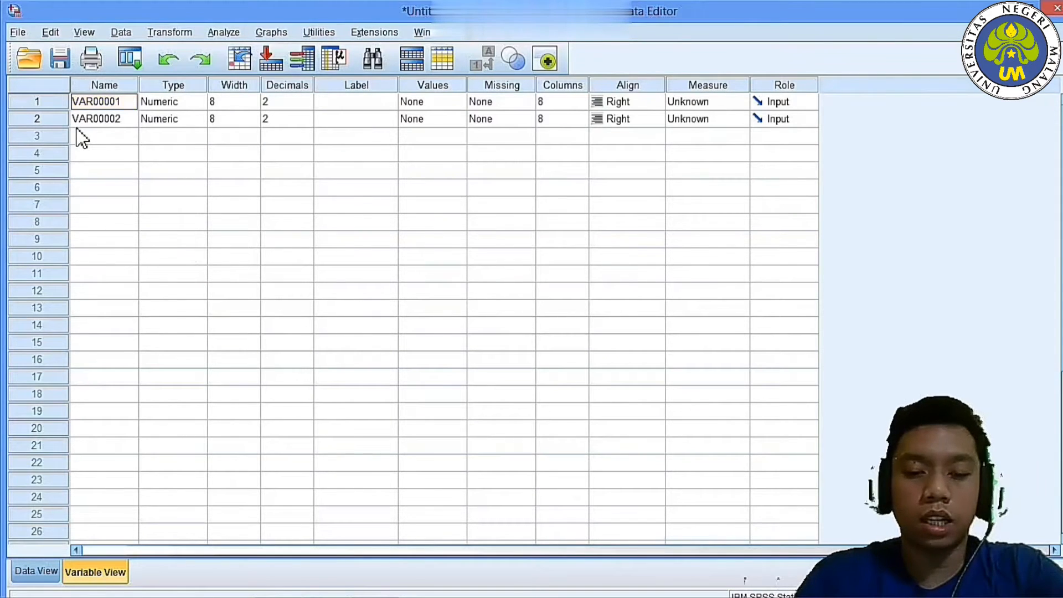
pyautogui.write('Hail')
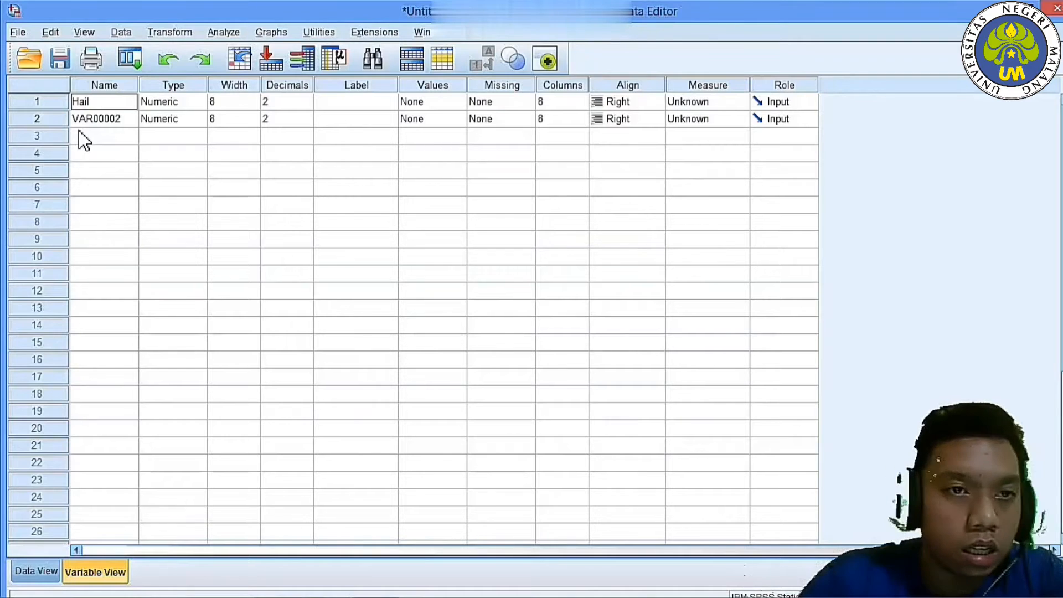
pyautogui.press('BackSpace')
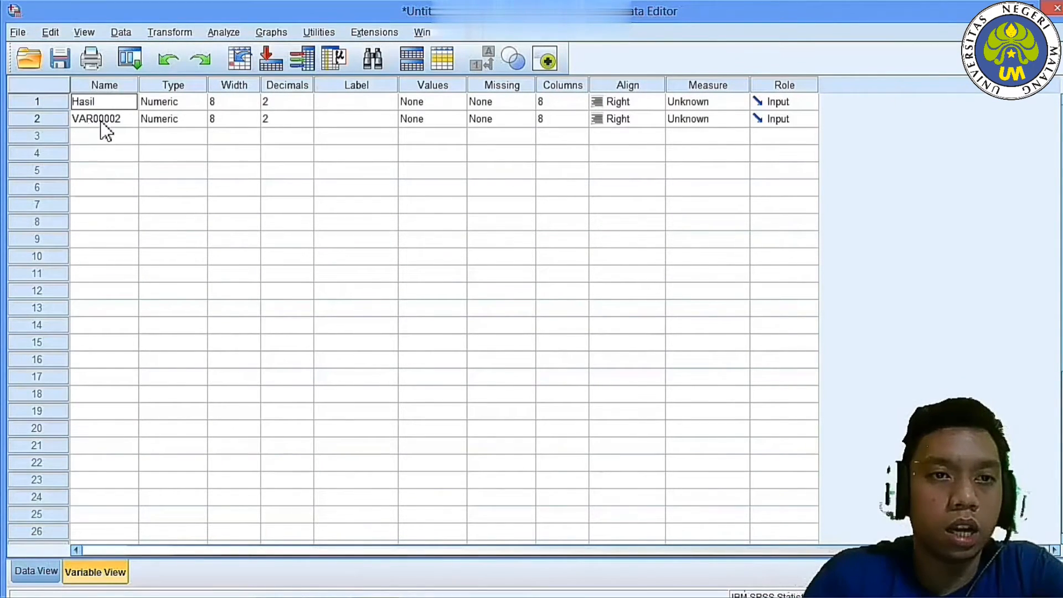
# Step: Rename the second variable, VAR00002, as Kelas
pyautogui.click(101, 123)
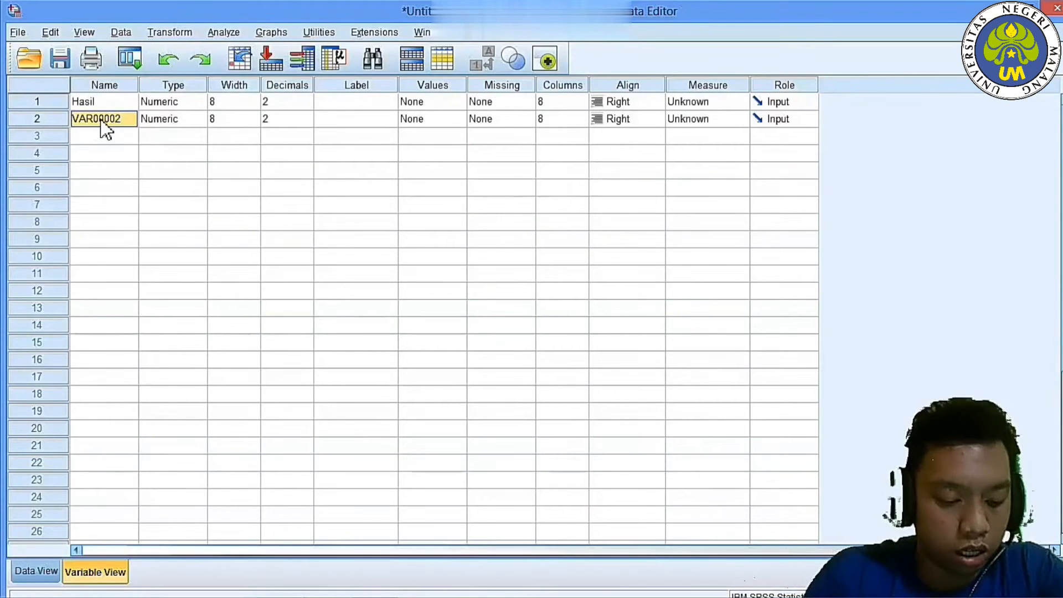
pyautogui.doubleClick(103, 119)
pyautogui.press('capslock')
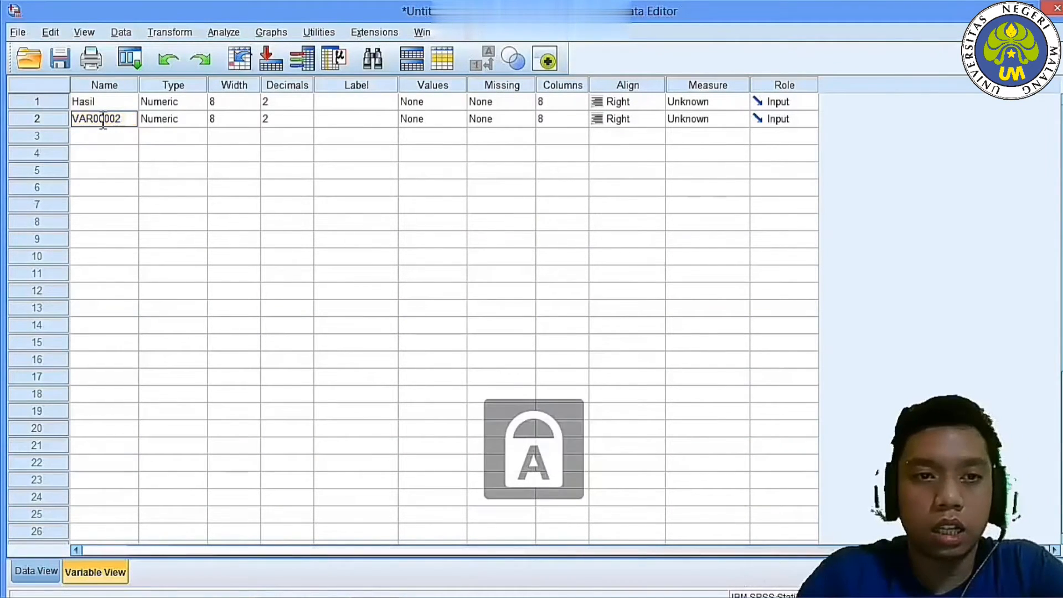
pyautogui.write('Kel')
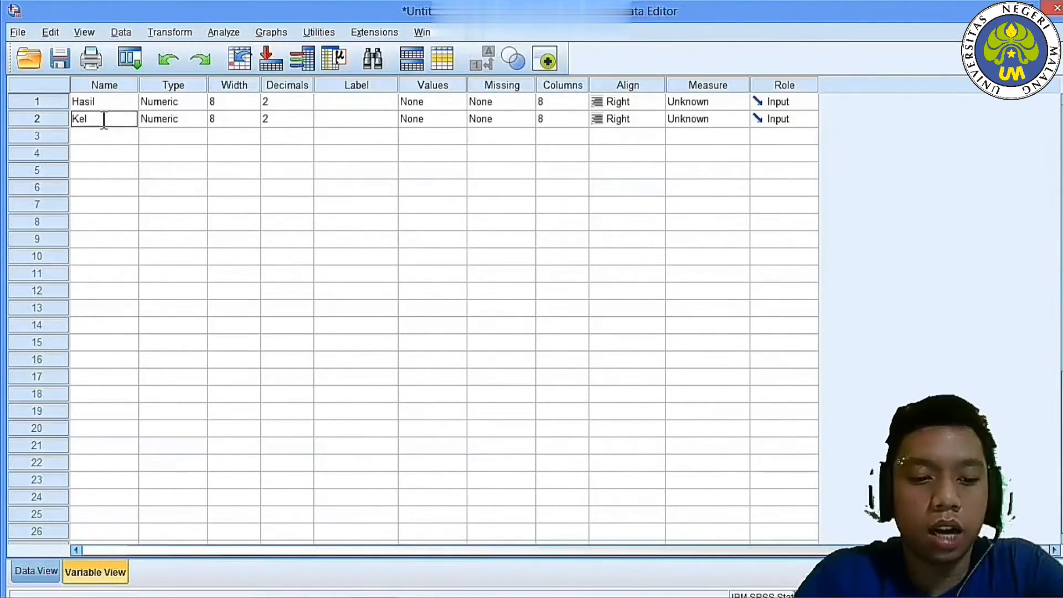
pyautogui.write('as')
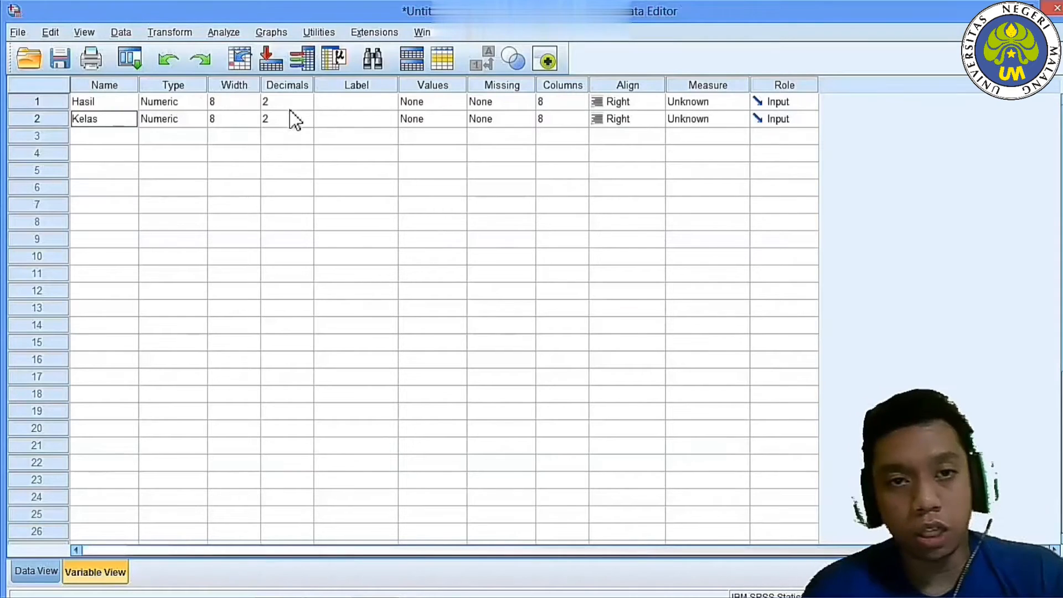
# Step: Give the Hasil variable the label "Hasil Belajar"
pyautogui.click(340, 104)
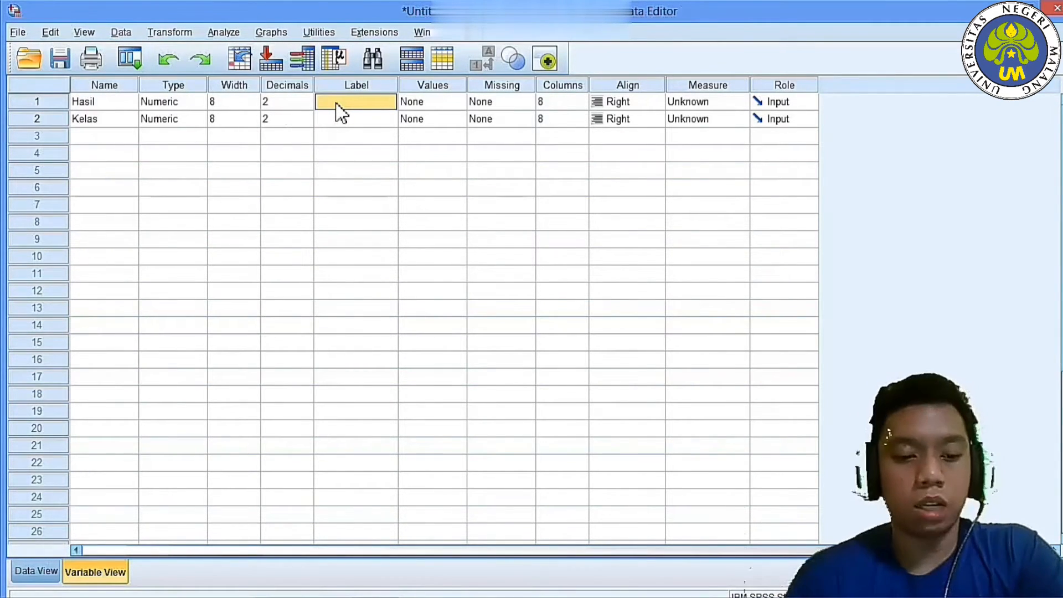
pyautogui.write('H')
pyautogui.press('capslock')
pyautogui.press('capslock')
pyautogui.write('a')
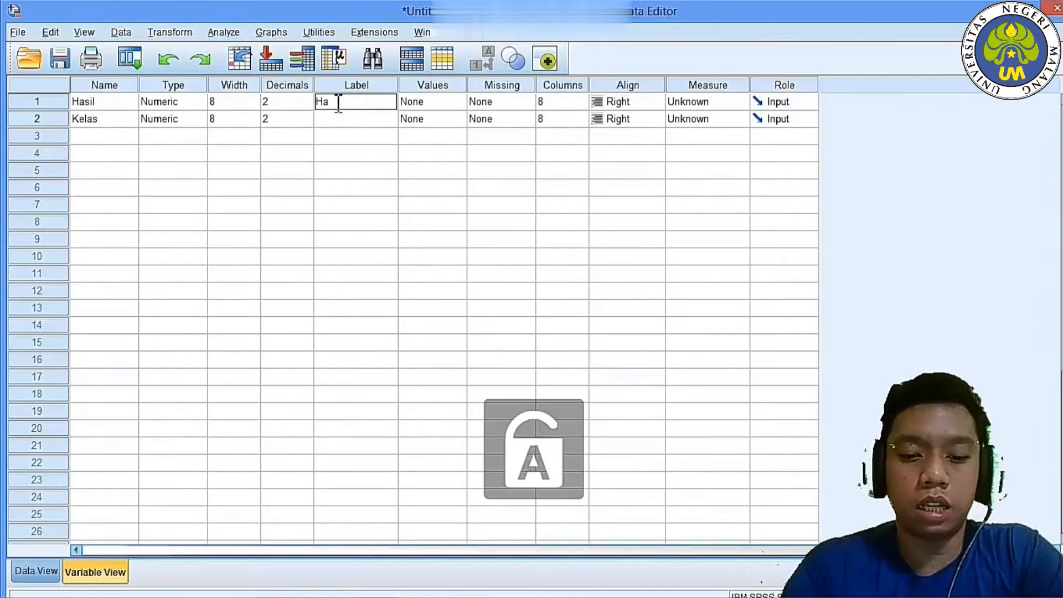
pyautogui.write('sil')
pyautogui.press('capslock')
pyautogui.write('B')
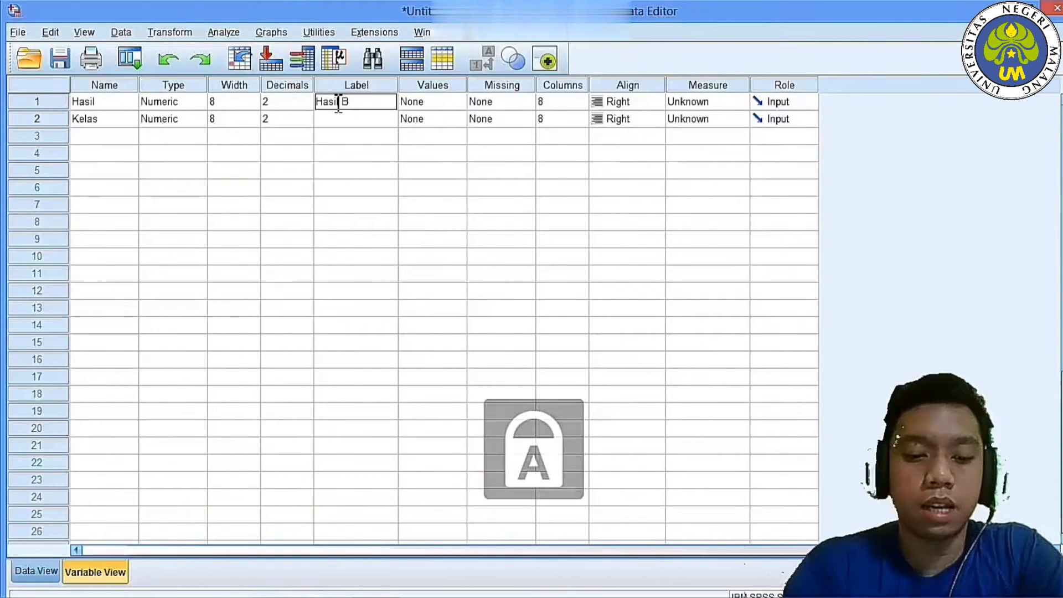
pyautogui.press('capslock')
pyautogui.write('elajar')
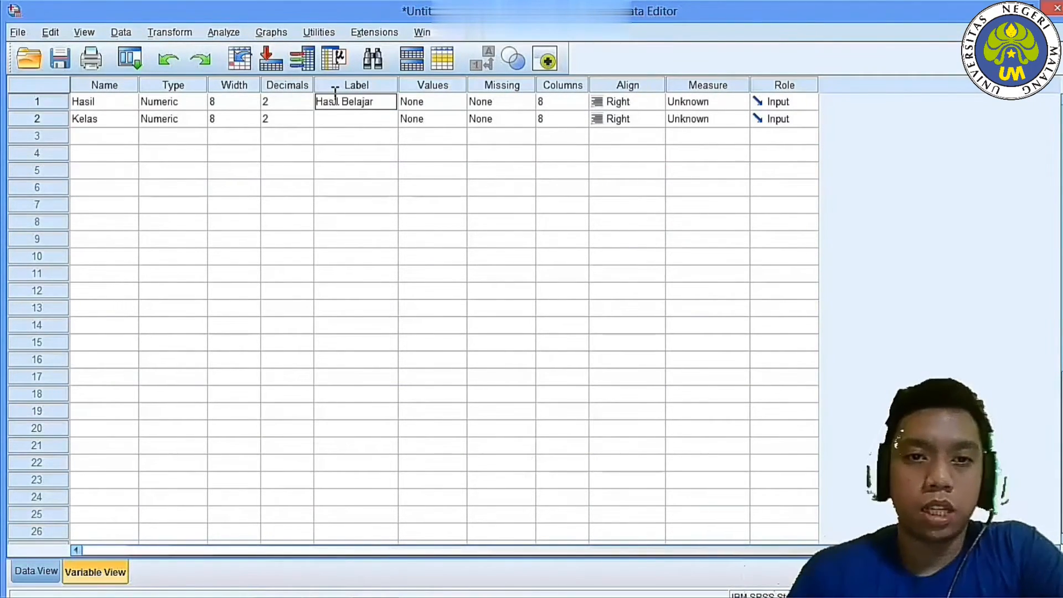
# Step: Give the Kelas variable the label "Kelas"
pyautogui.click(352, 118)
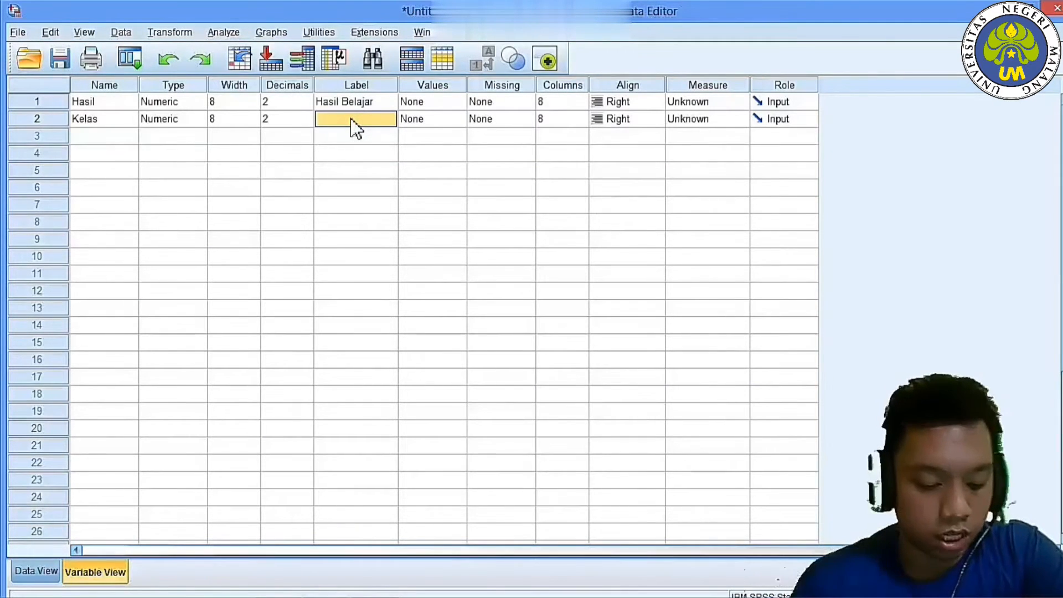
pyautogui.press('capslock')
pyautogui.write('K')
pyautogui.press('capslock')
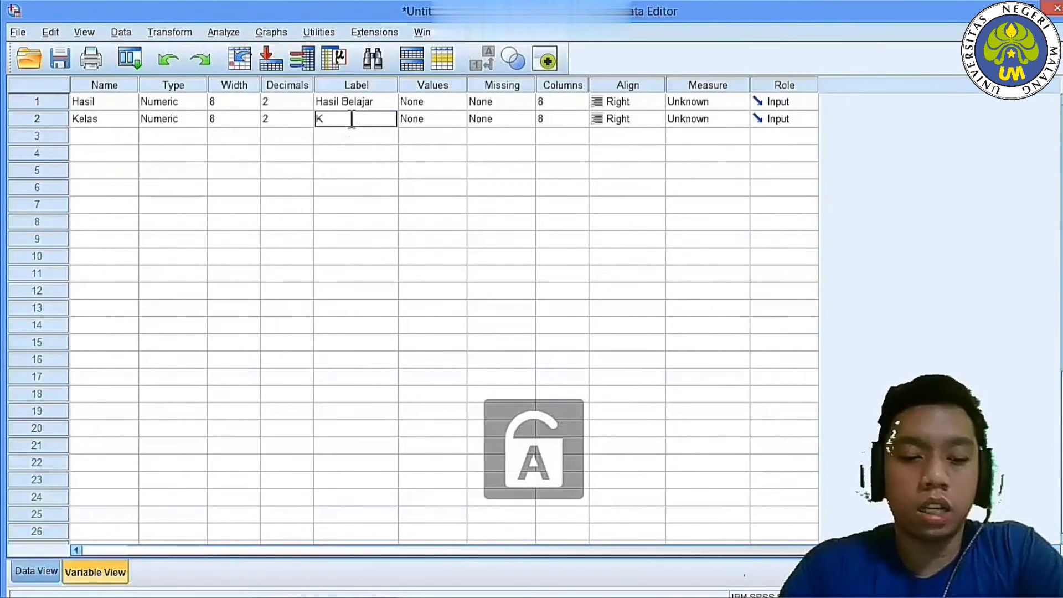
pyautogui.write('elas')
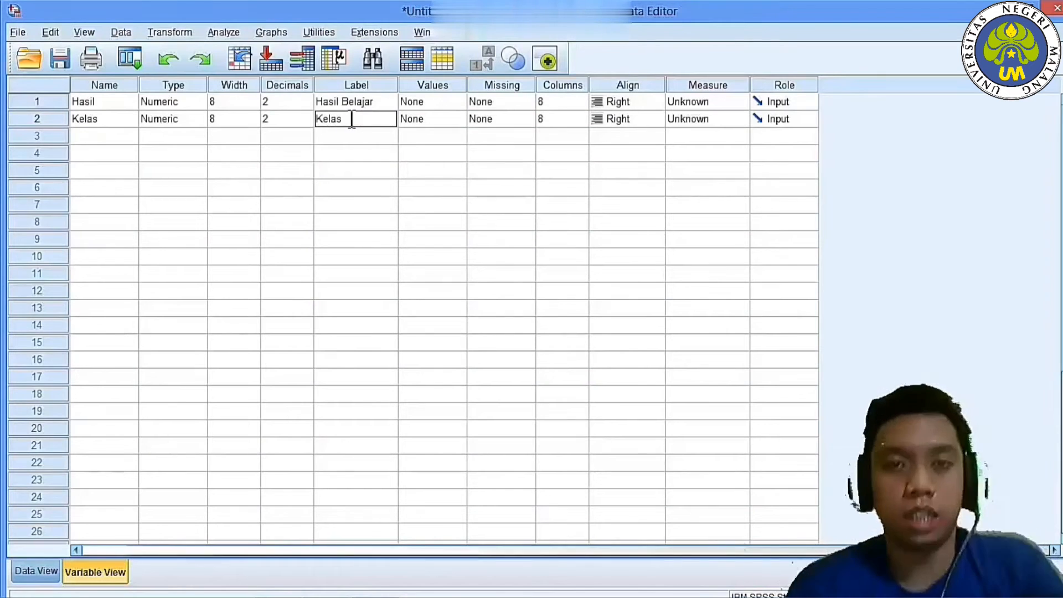
# Step: Open the value labels of the Kelas variable and add value 1 with the label "Kelas A"
pyautogui.click(419, 103)
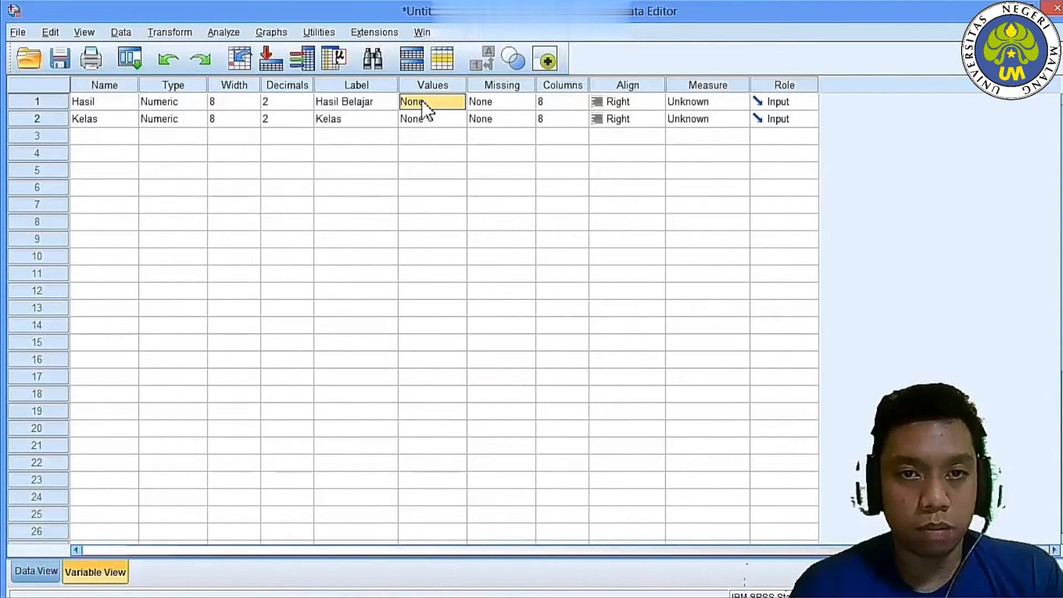
pyautogui.keyDown('shift'); pyautogui.click(430, 117); pyautogui.keyUp('shift')
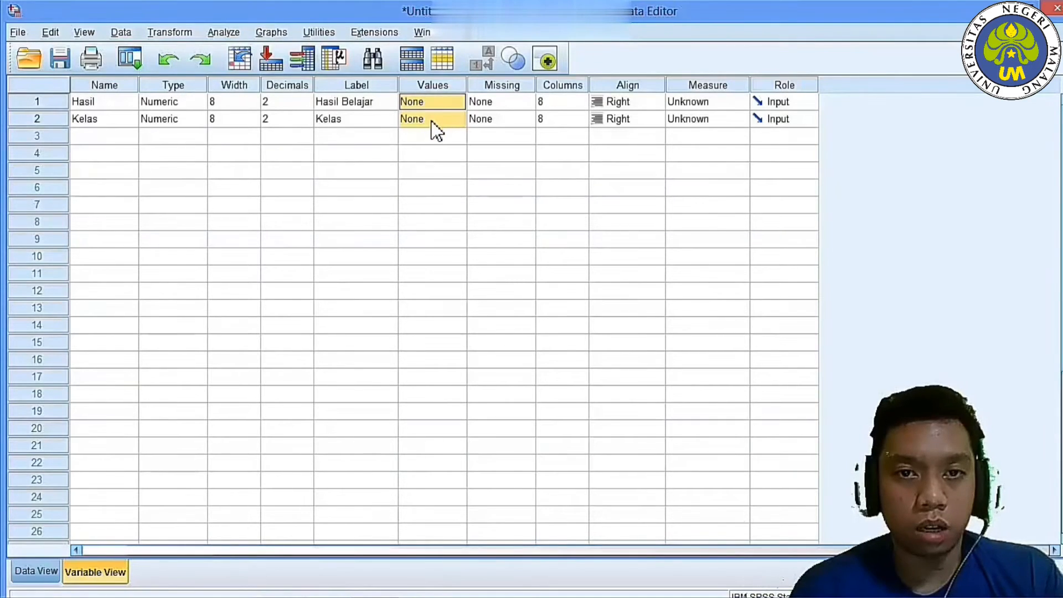
pyautogui.click(431, 120)
pyautogui.click(458, 119)
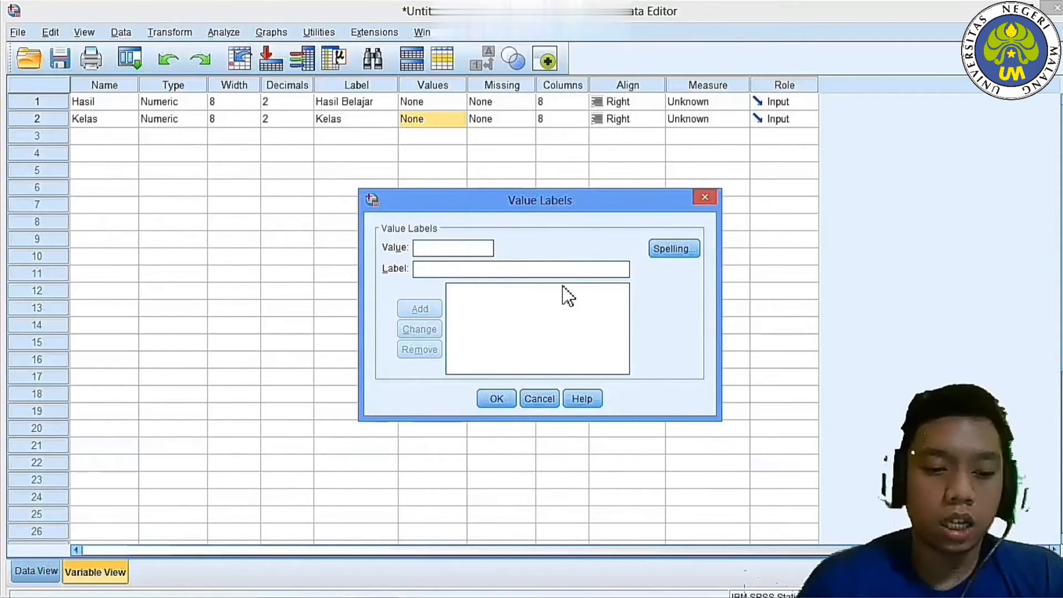
pyautogui.write('1')
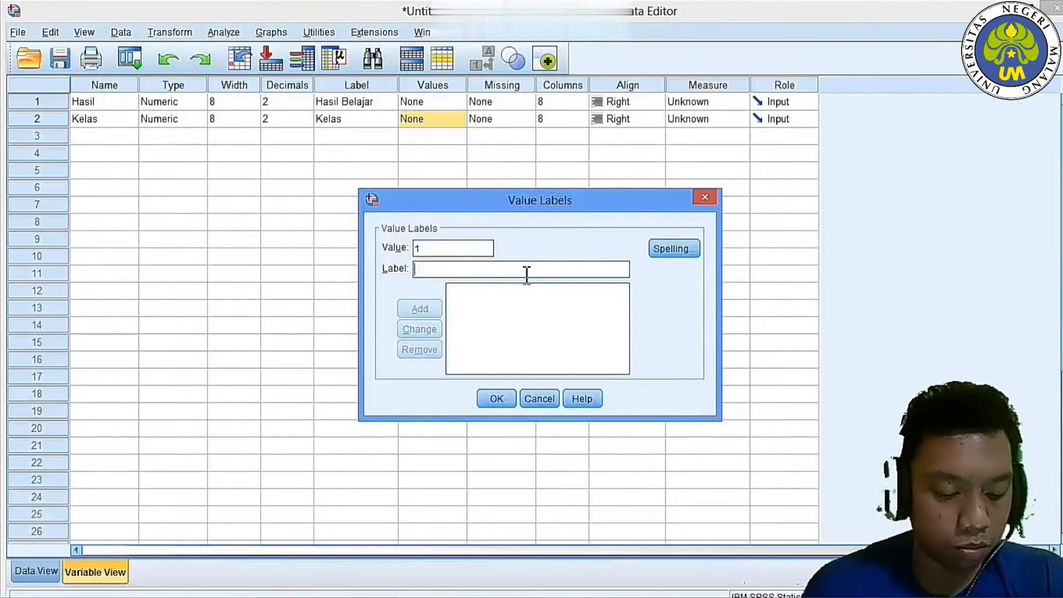
pyautogui.press('capslock')
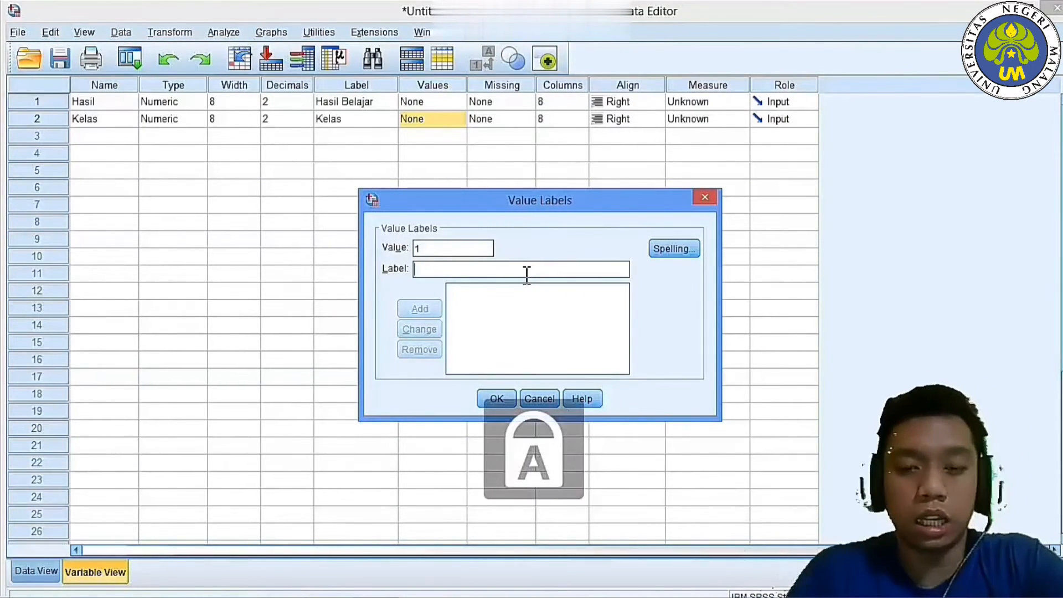
pyautogui.write('Kelas')
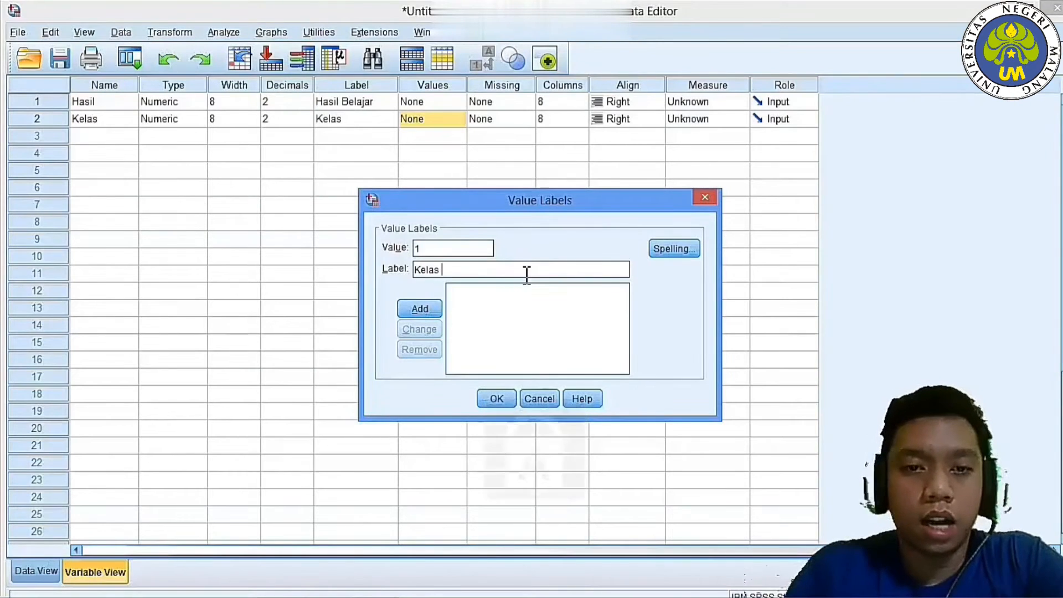
pyautogui.press('capslock')
pyautogui.write('A')
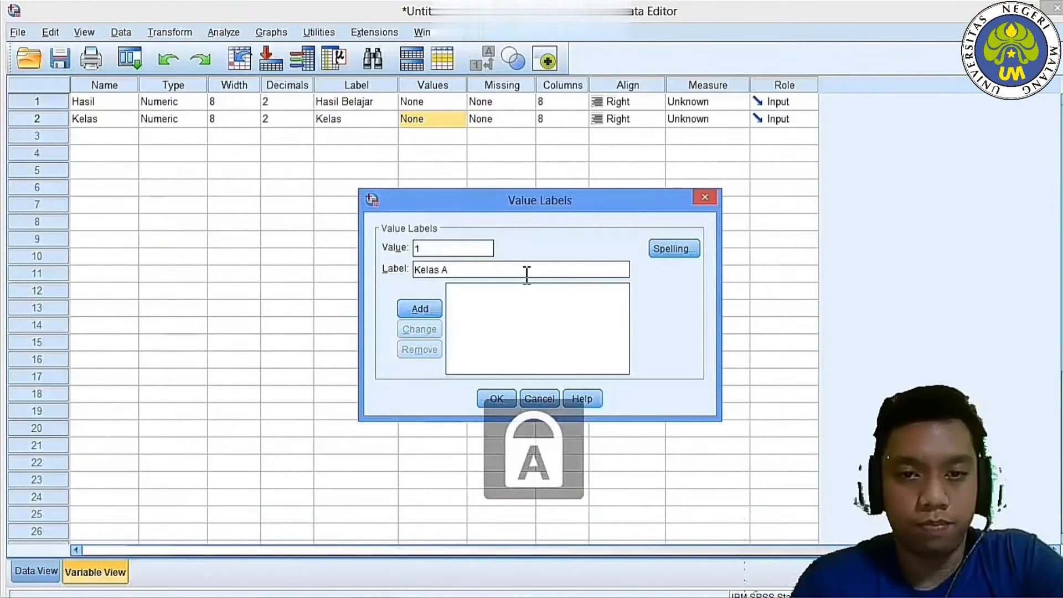
pyautogui.click(430, 310)
# Step: Add value 2 with the label "Kelas B" and apply the value labels to the Kelas variable
pyautogui.click(443, 248)
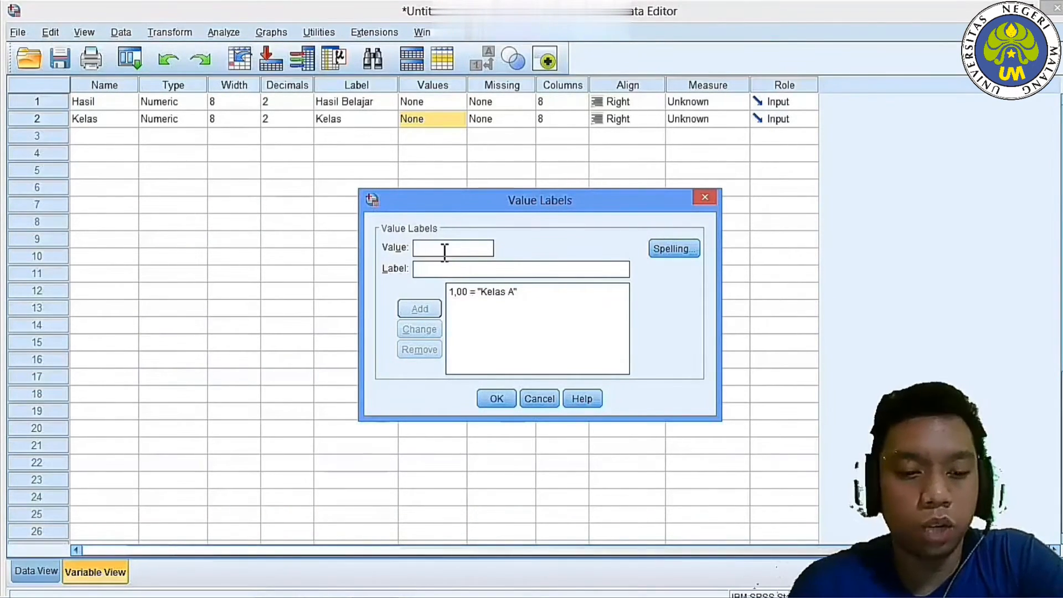
pyautogui.write('2')
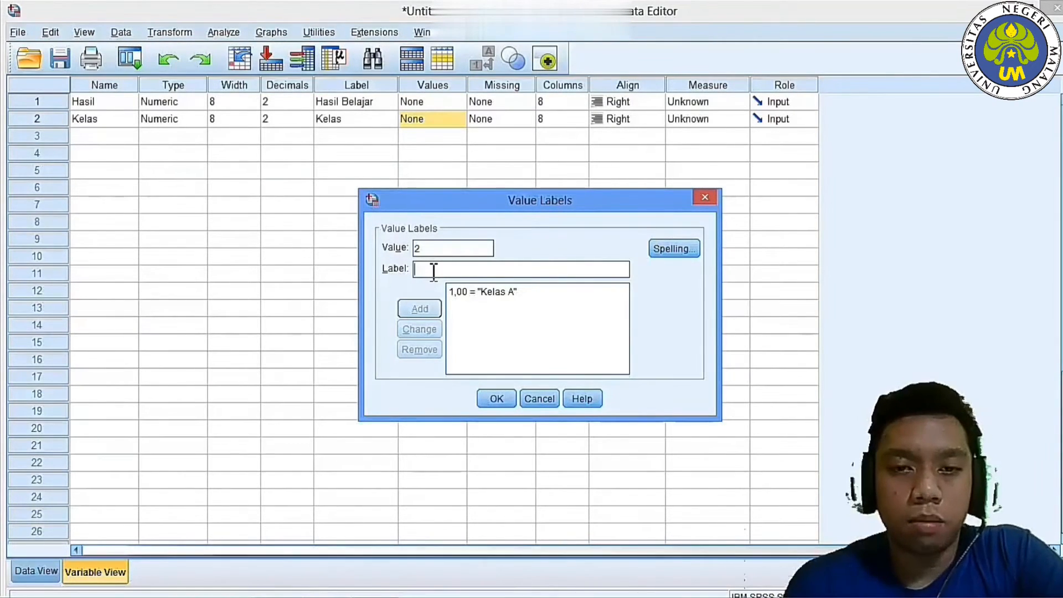
pyautogui.press('capslock')
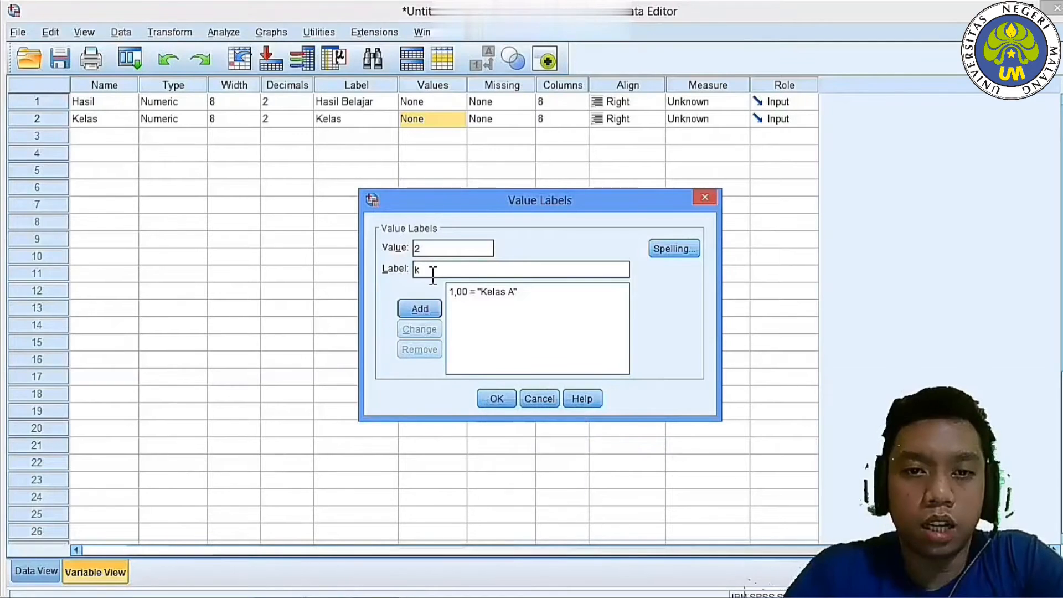
pyautogui.press('capslock')
pyautogui.write('K')
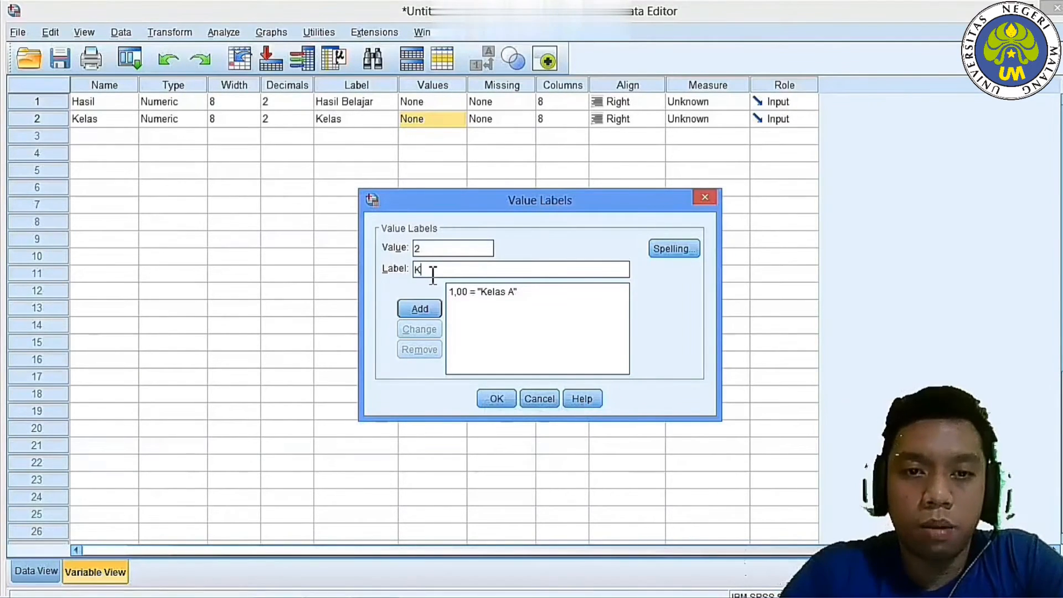
pyautogui.press('capslock')
pyautogui.write('elas')
pyautogui.press('capslock')
pyautogui.write('B')
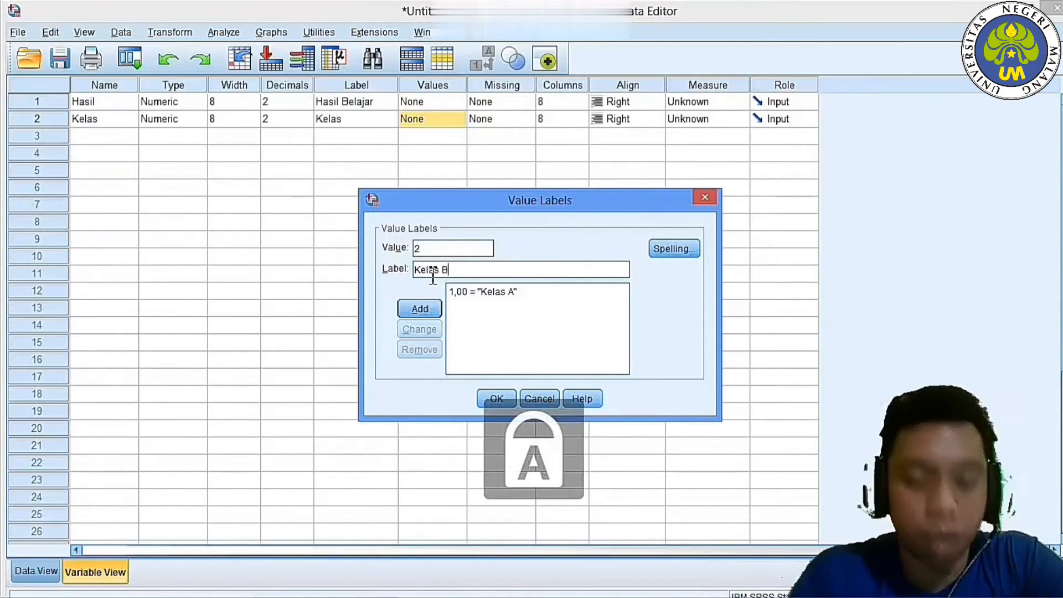
pyautogui.press('capslock')
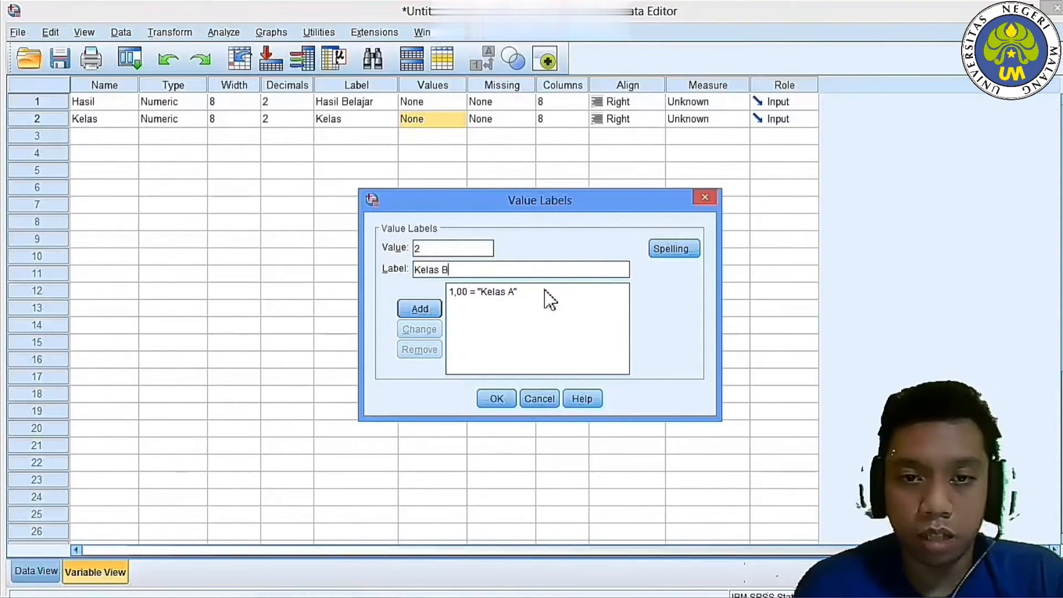
pyautogui.click(433, 310)
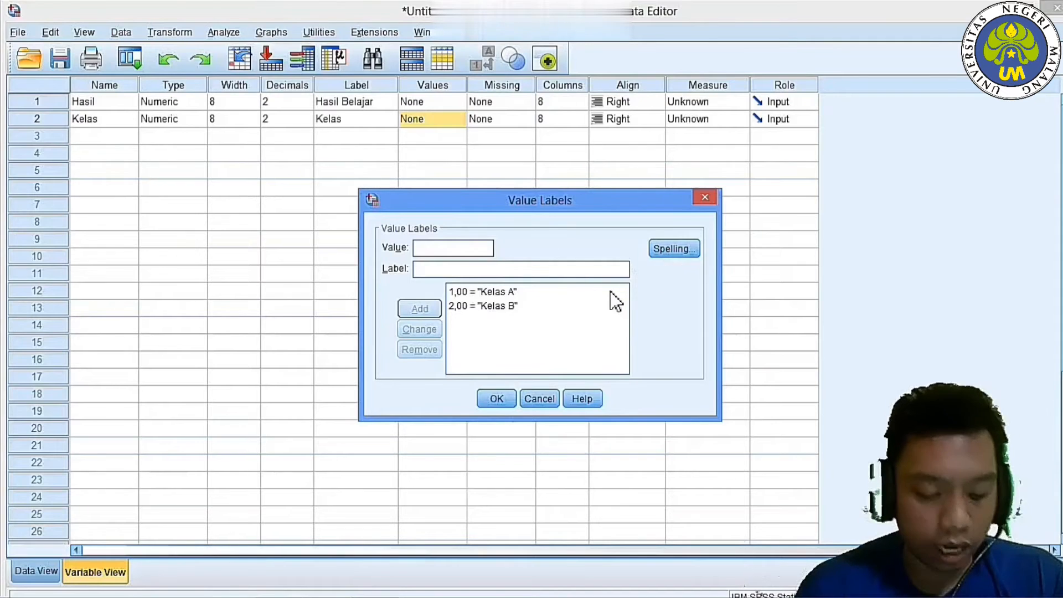
pyautogui.click(494, 398)
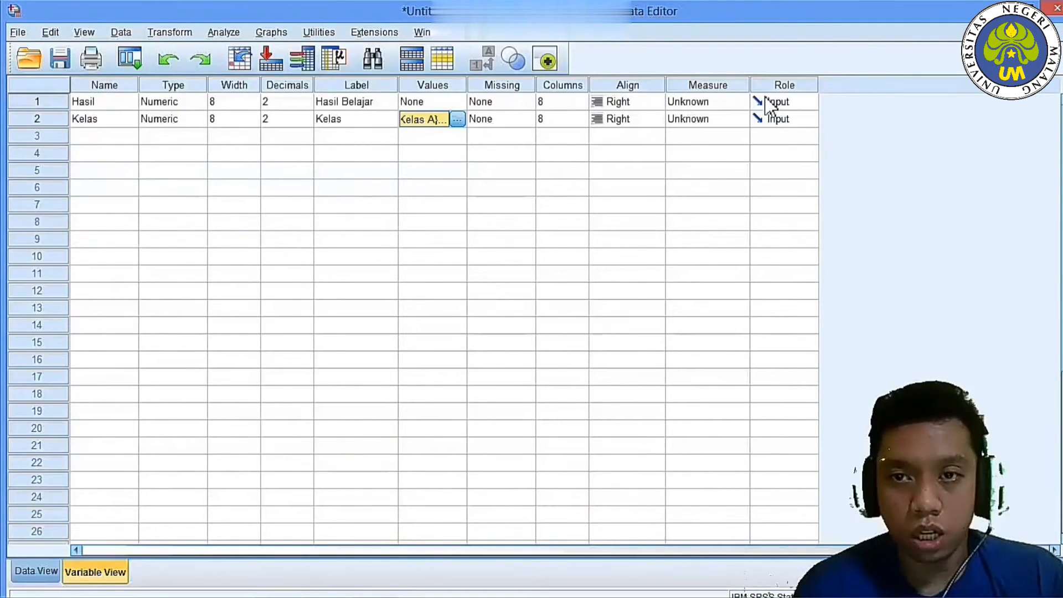
# Step: Set the measurement level of the Hasil variable to Scale and of the Kelas variable to Nominal
pyautogui.click(702, 107)
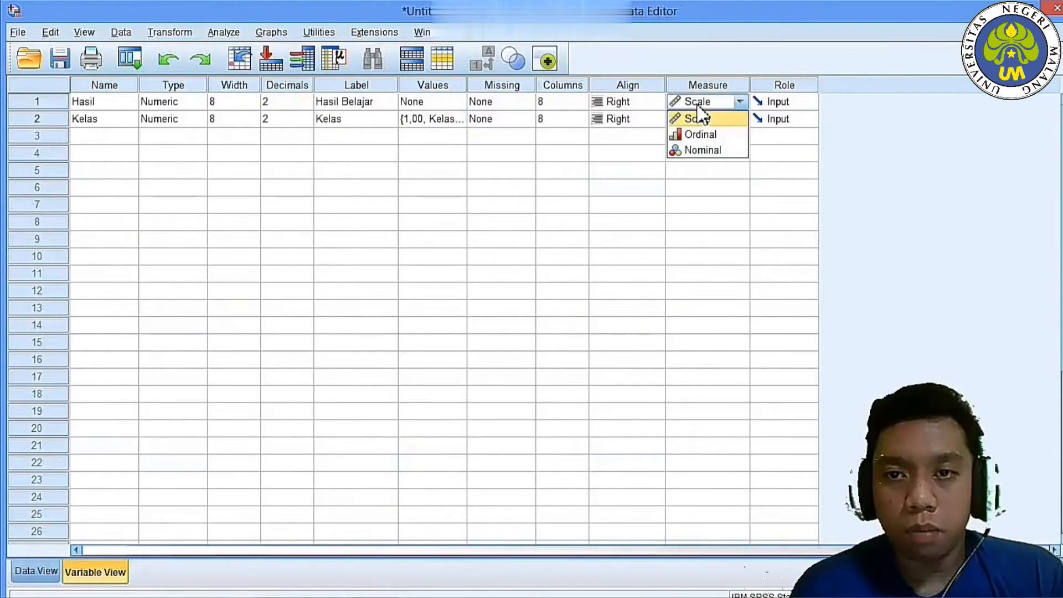
pyautogui.click(697, 117)
pyautogui.click(695, 122)
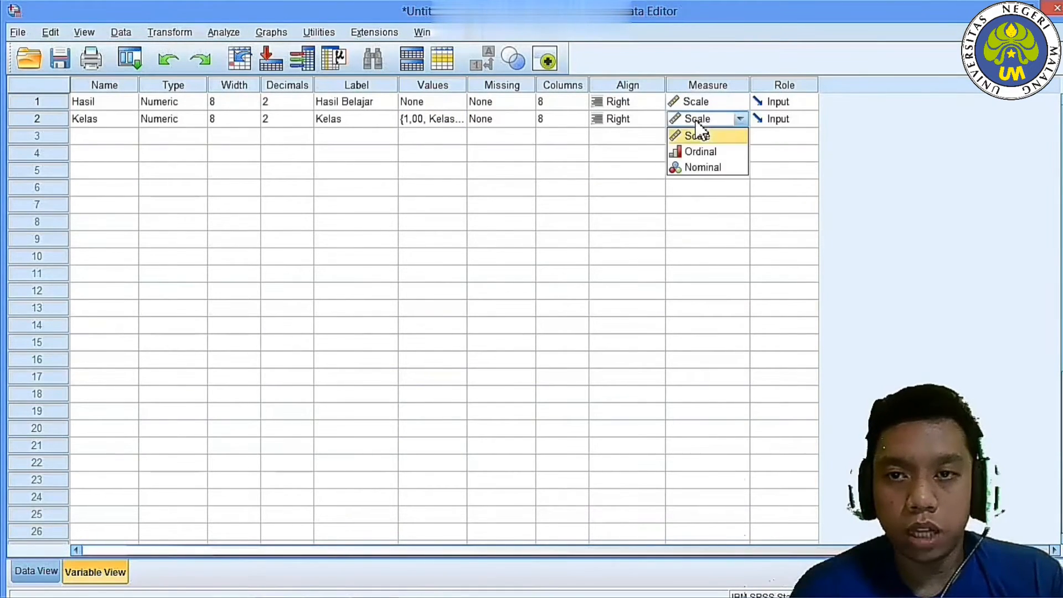
pyautogui.click(703, 166)
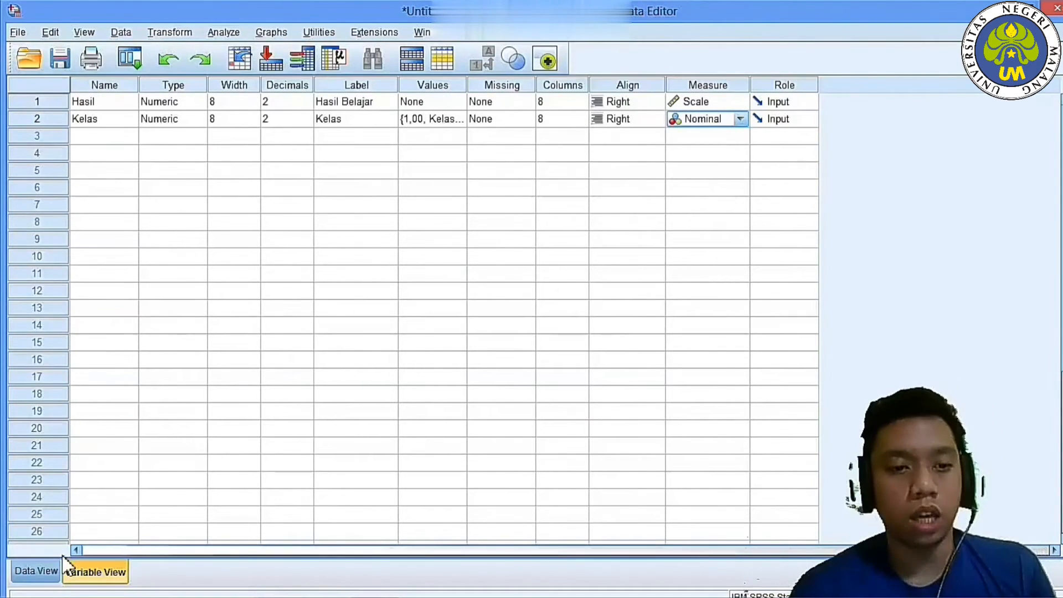
# Step: Return to the data and set up an Independent-Samples T Test with Hasil Belajar as the test variable
pyautogui.click(30, 576)
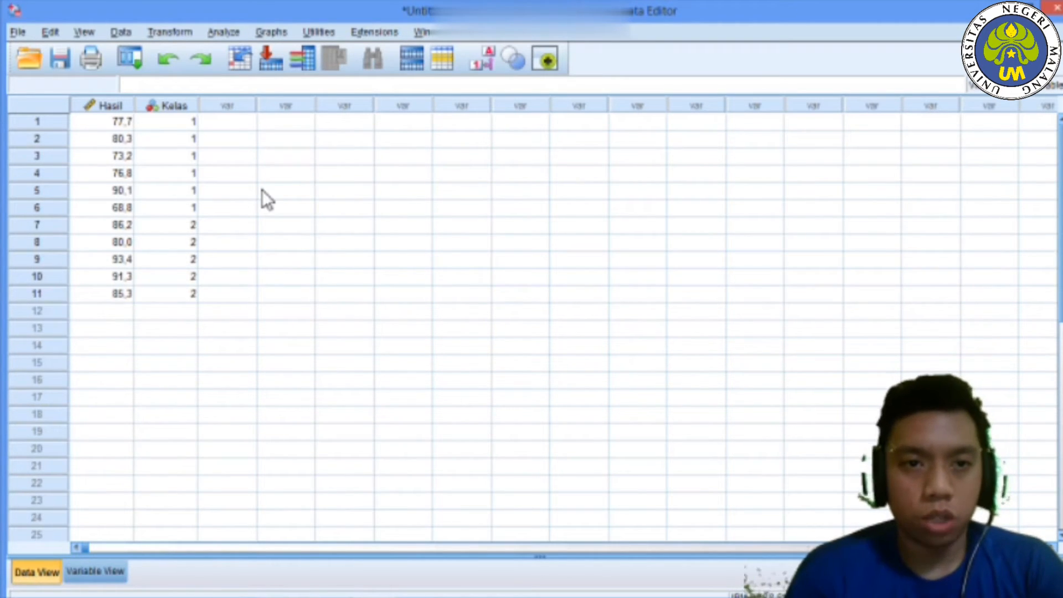
pyautogui.click(228, 35)
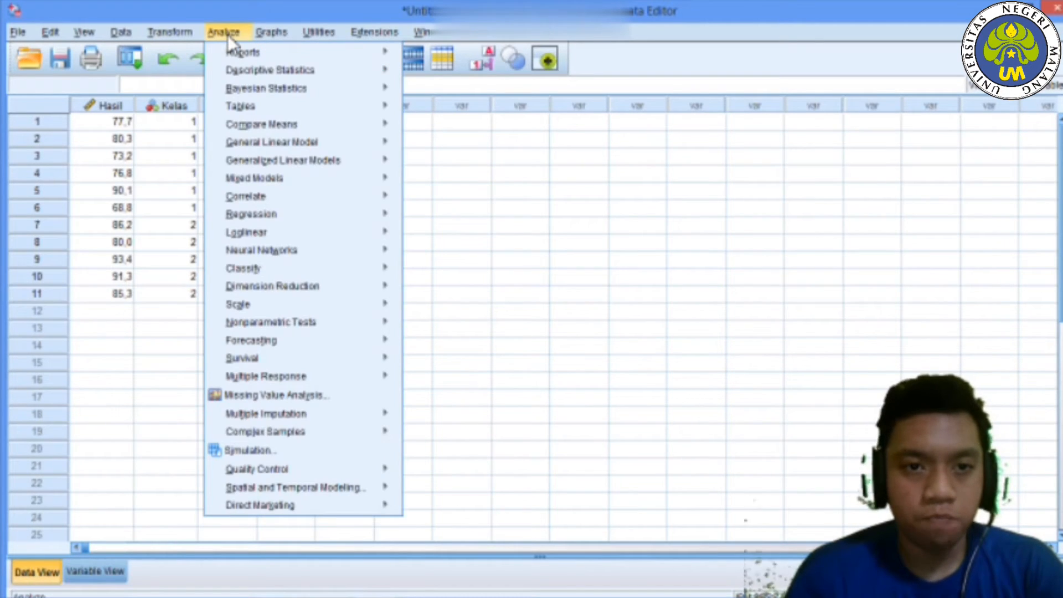
pyautogui.moveTo(326, 189)
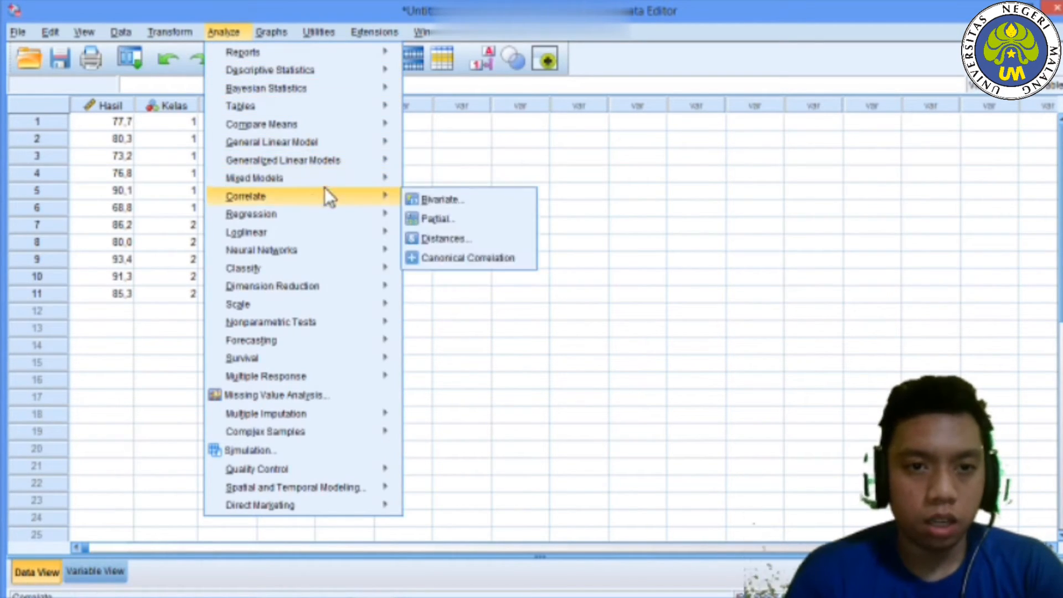
pyautogui.moveTo(313, 128)
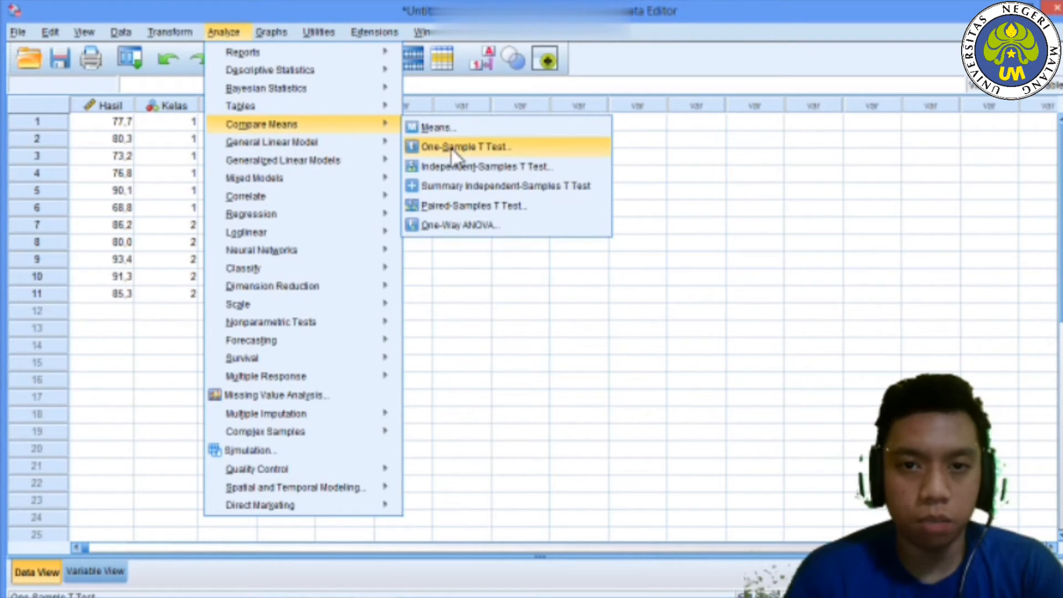
pyautogui.click(502, 166)
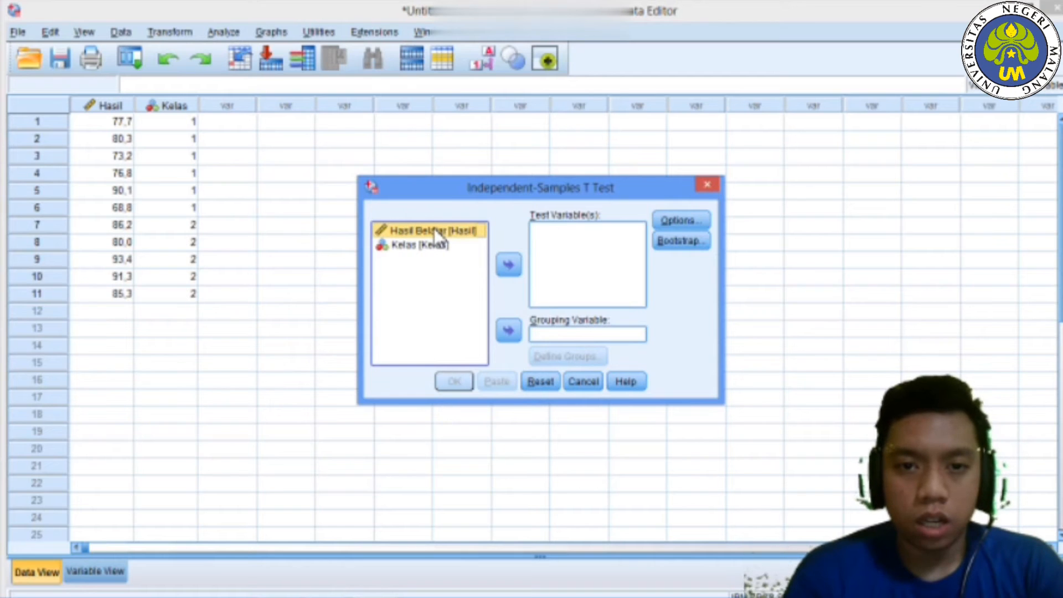
pyautogui.moveTo(433, 228); pyautogui.dragTo(544, 235)
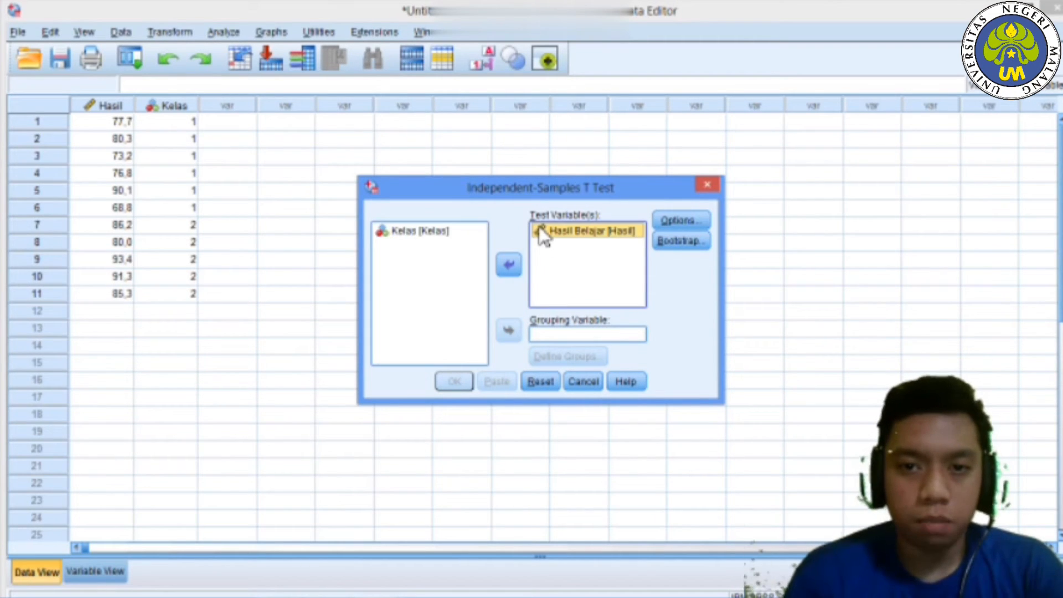
# Step: Assign Kelas as the grouping variable of the t test
pyautogui.click(417, 234)
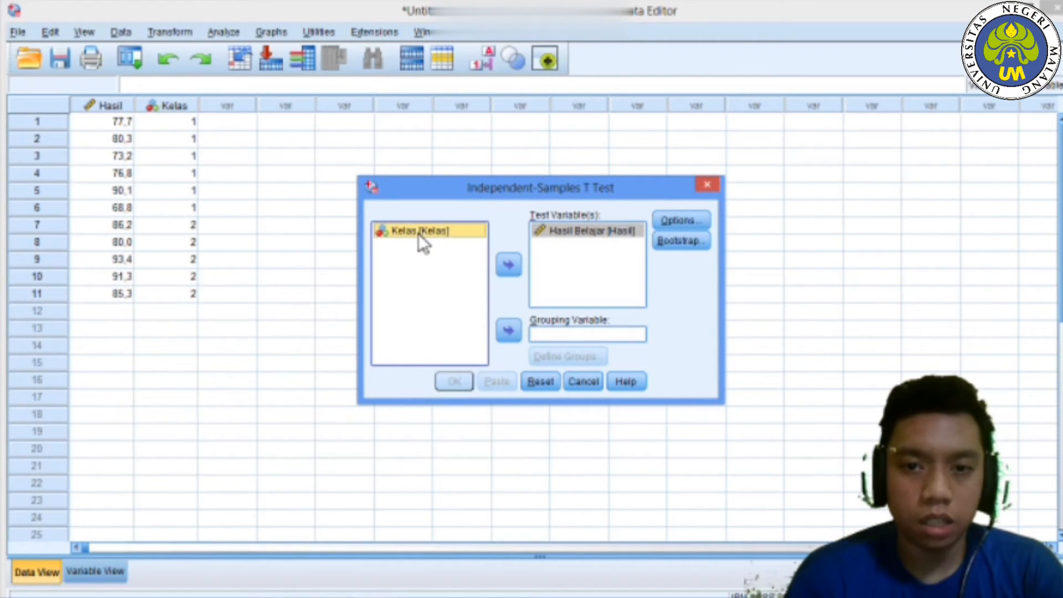
pyautogui.moveTo(420, 231); pyautogui.dragTo(555, 331)
pyautogui.moveTo(420, 230); pyautogui.dragTo(549, 329)
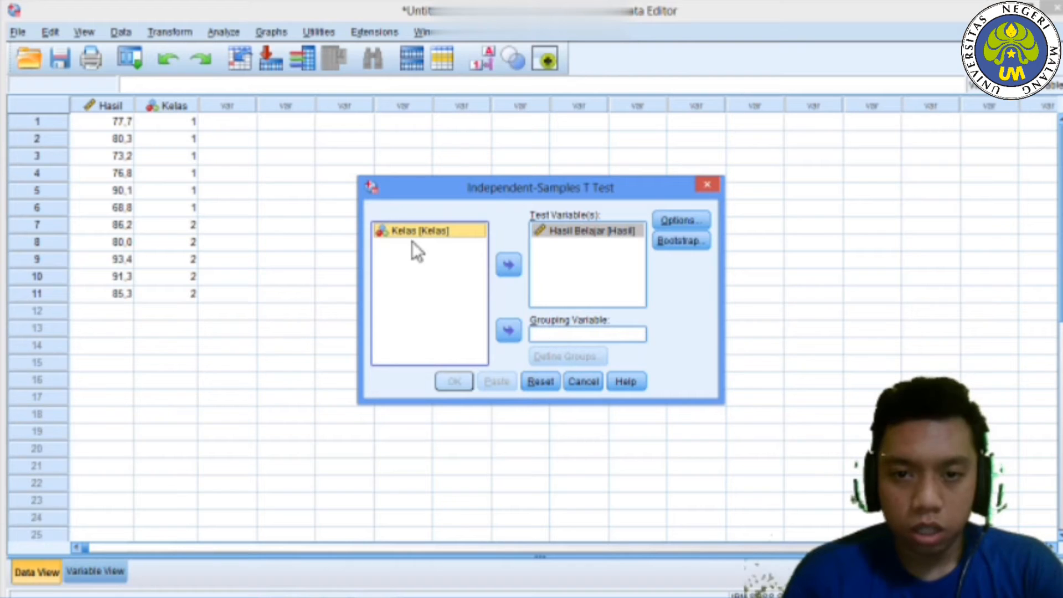
pyautogui.moveTo(404, 231); pyautogui.dragTo(537, 329)
pyautogui.moveTo(413, 231); pyautogui.dragTo(558, 335)
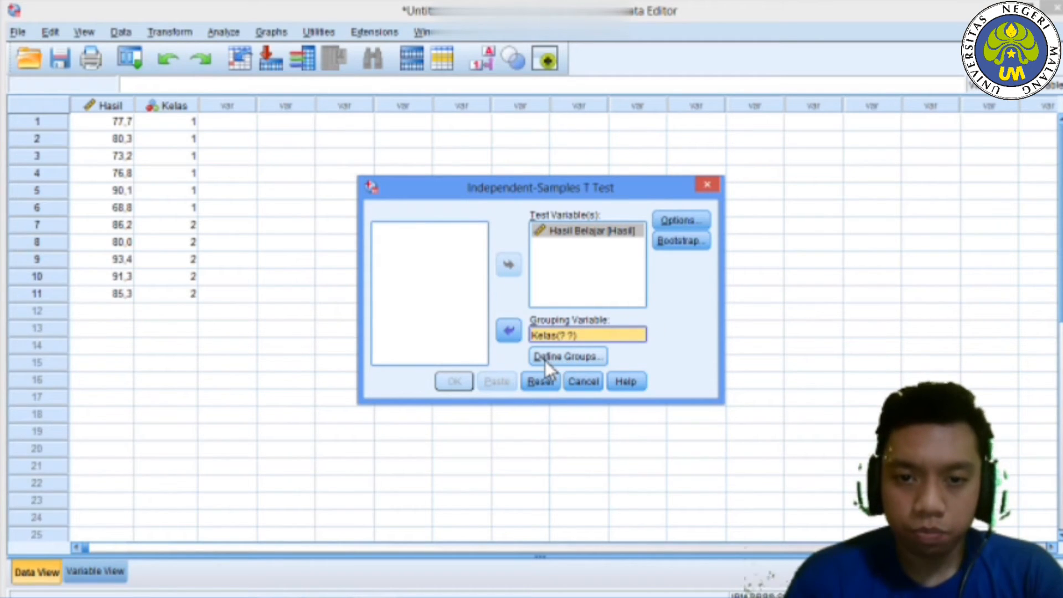
# Step: Define the groups for Kelas using the specified values 1 for Group 1 and 2 for Group 2
pyautogui.click(573, 357)
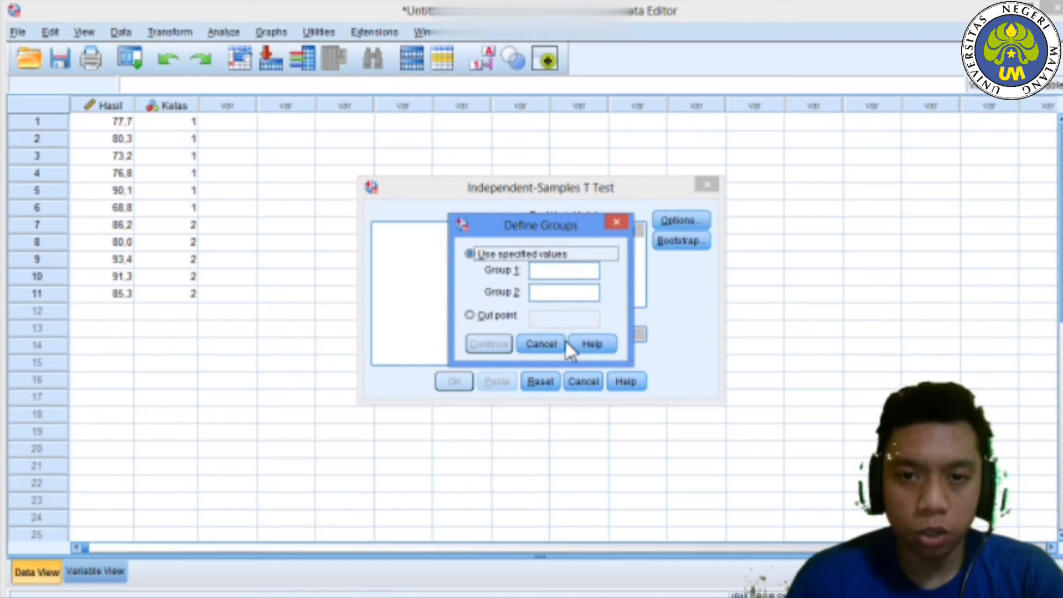
pyautogui.click(545, 271)
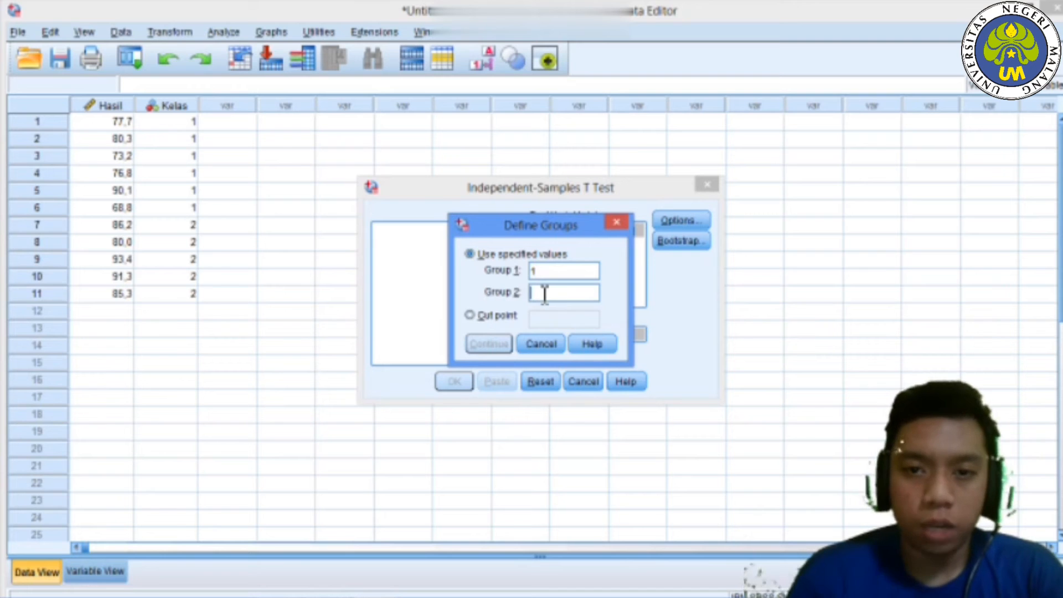
pyautogui.write('2')
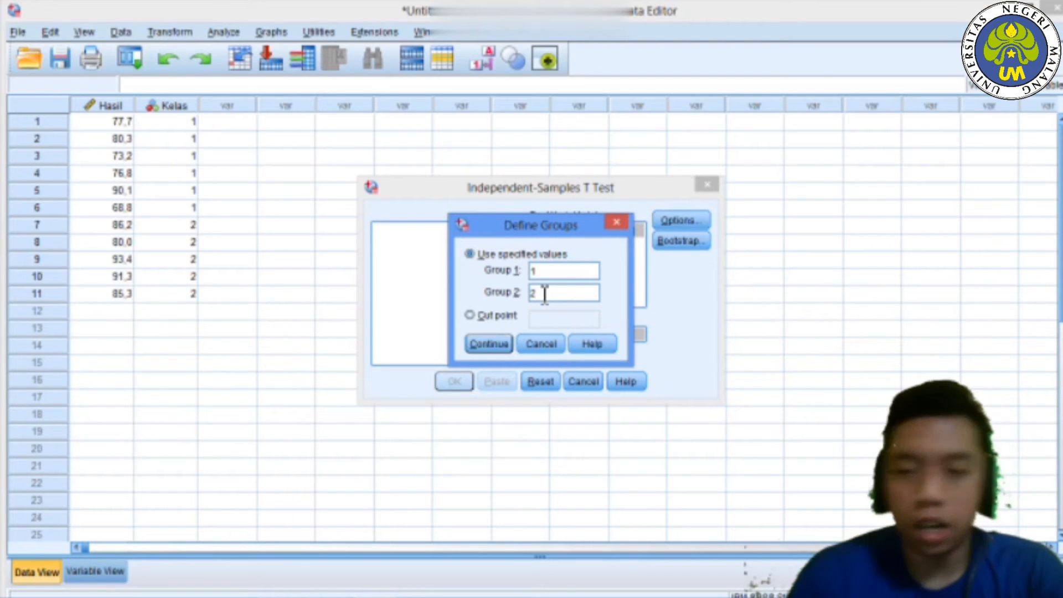
pyautogui.click(484, 345)
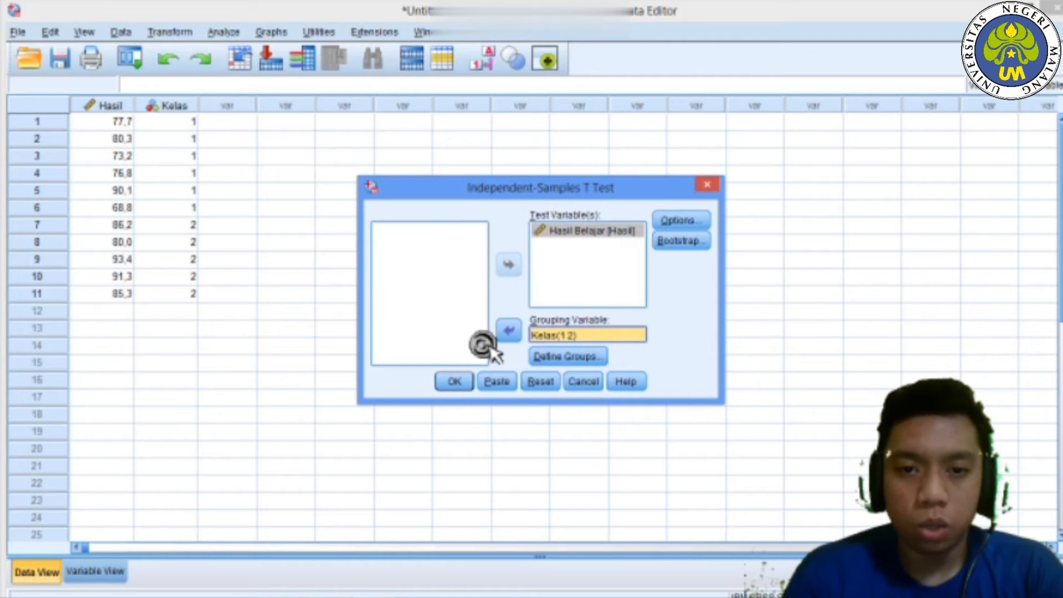
# Step: Run the independent-samples t test and review the Group Statistics and Independent Samples Test tables
pyautogui.click(455, 382)
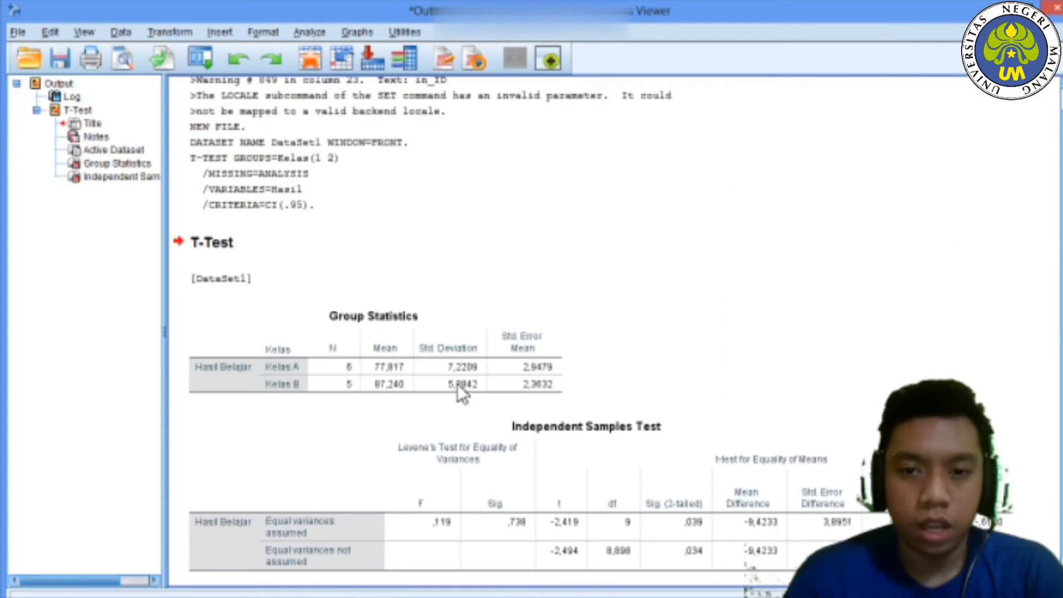
pyautogui.click(458, 383)
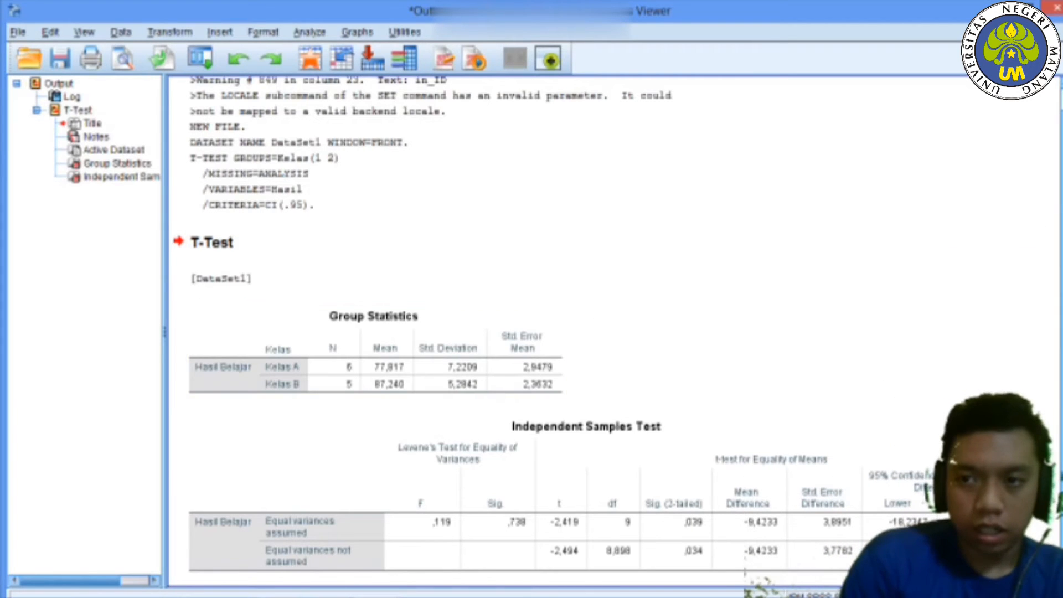
pyautogui.scroll(-1, 532, 324)
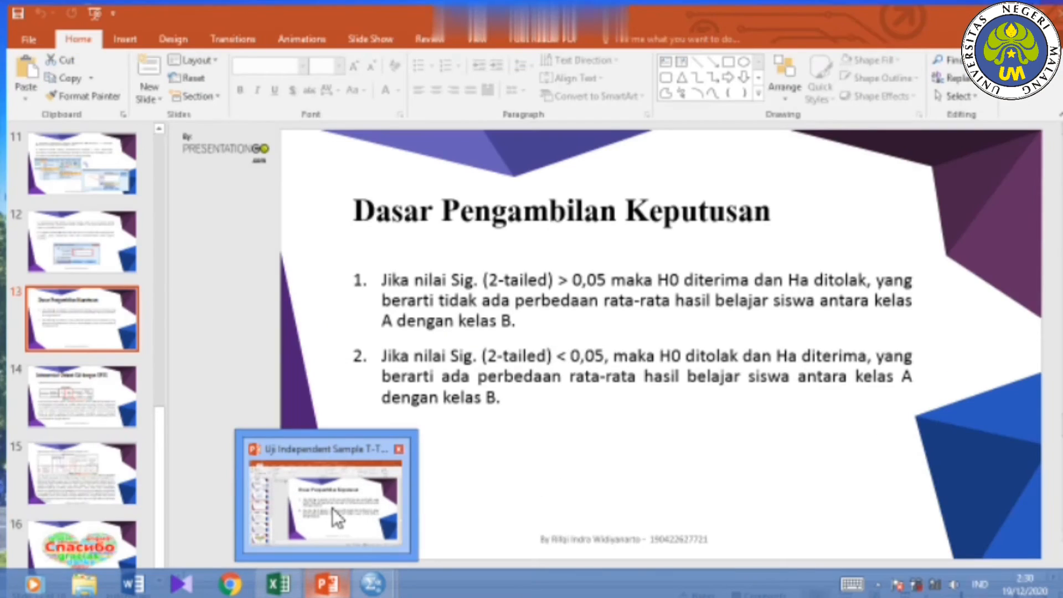
# Step: Switch to the PowerPoint presentation and show the "Dasar Pengambilan Keputusan" slide full screen to read the decision criteria
pyautogui.click(332, 508)
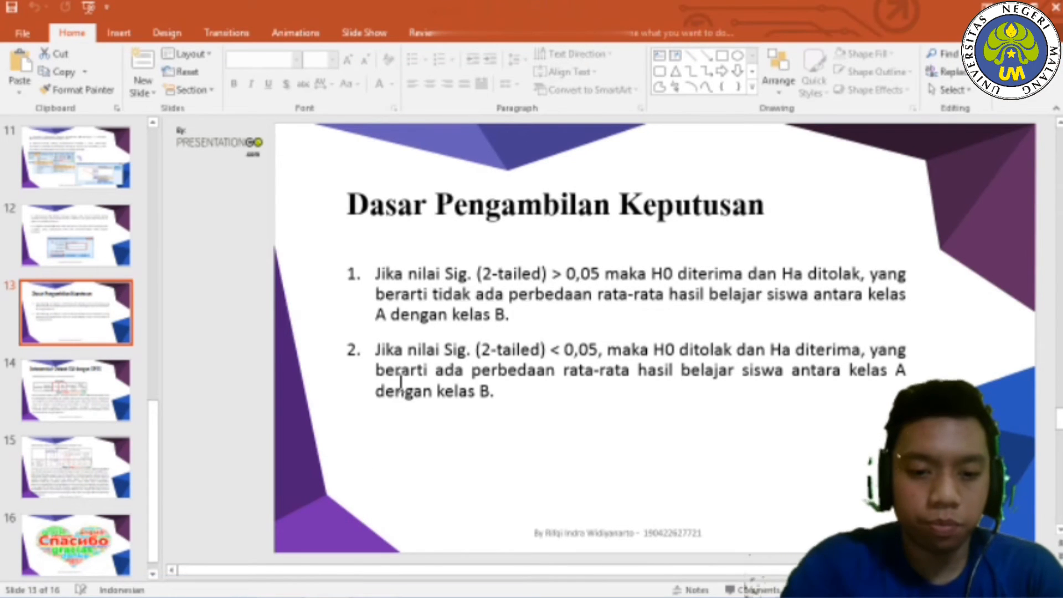
pyautogui.press('F5')
pyautogui.press('Right')
pyautogui.press('Right')
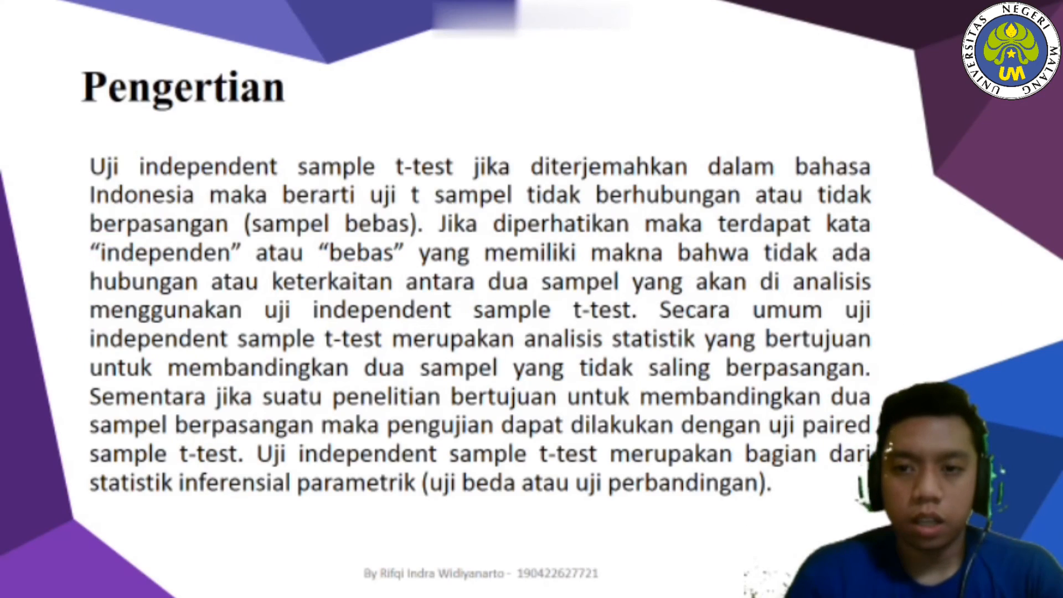
pyautogui.press('Right')
pyautogui.press('Right')
pyautogui.press('Right')
pyautogui.press('Right')
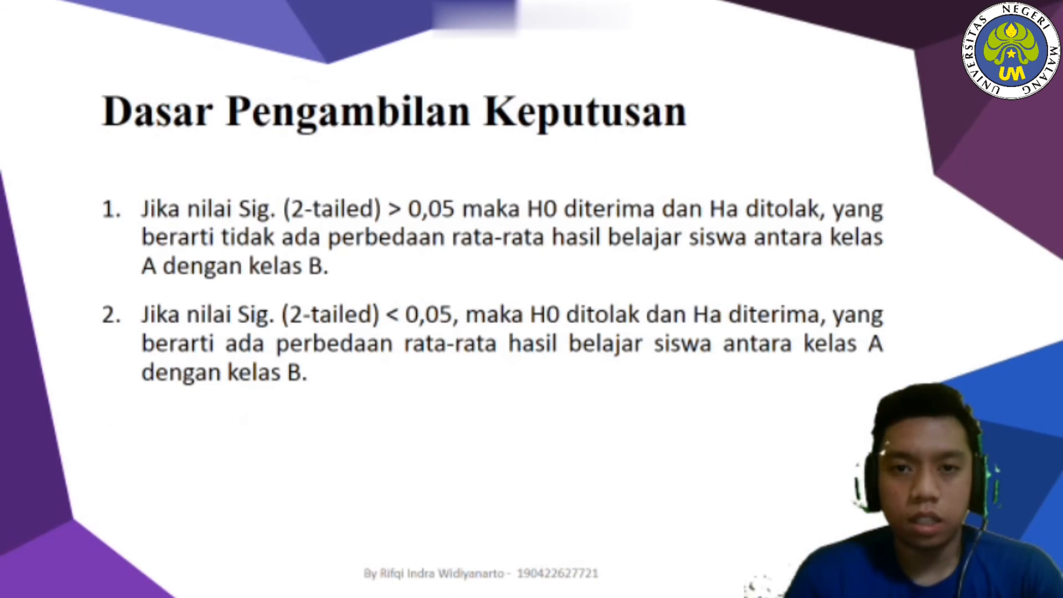